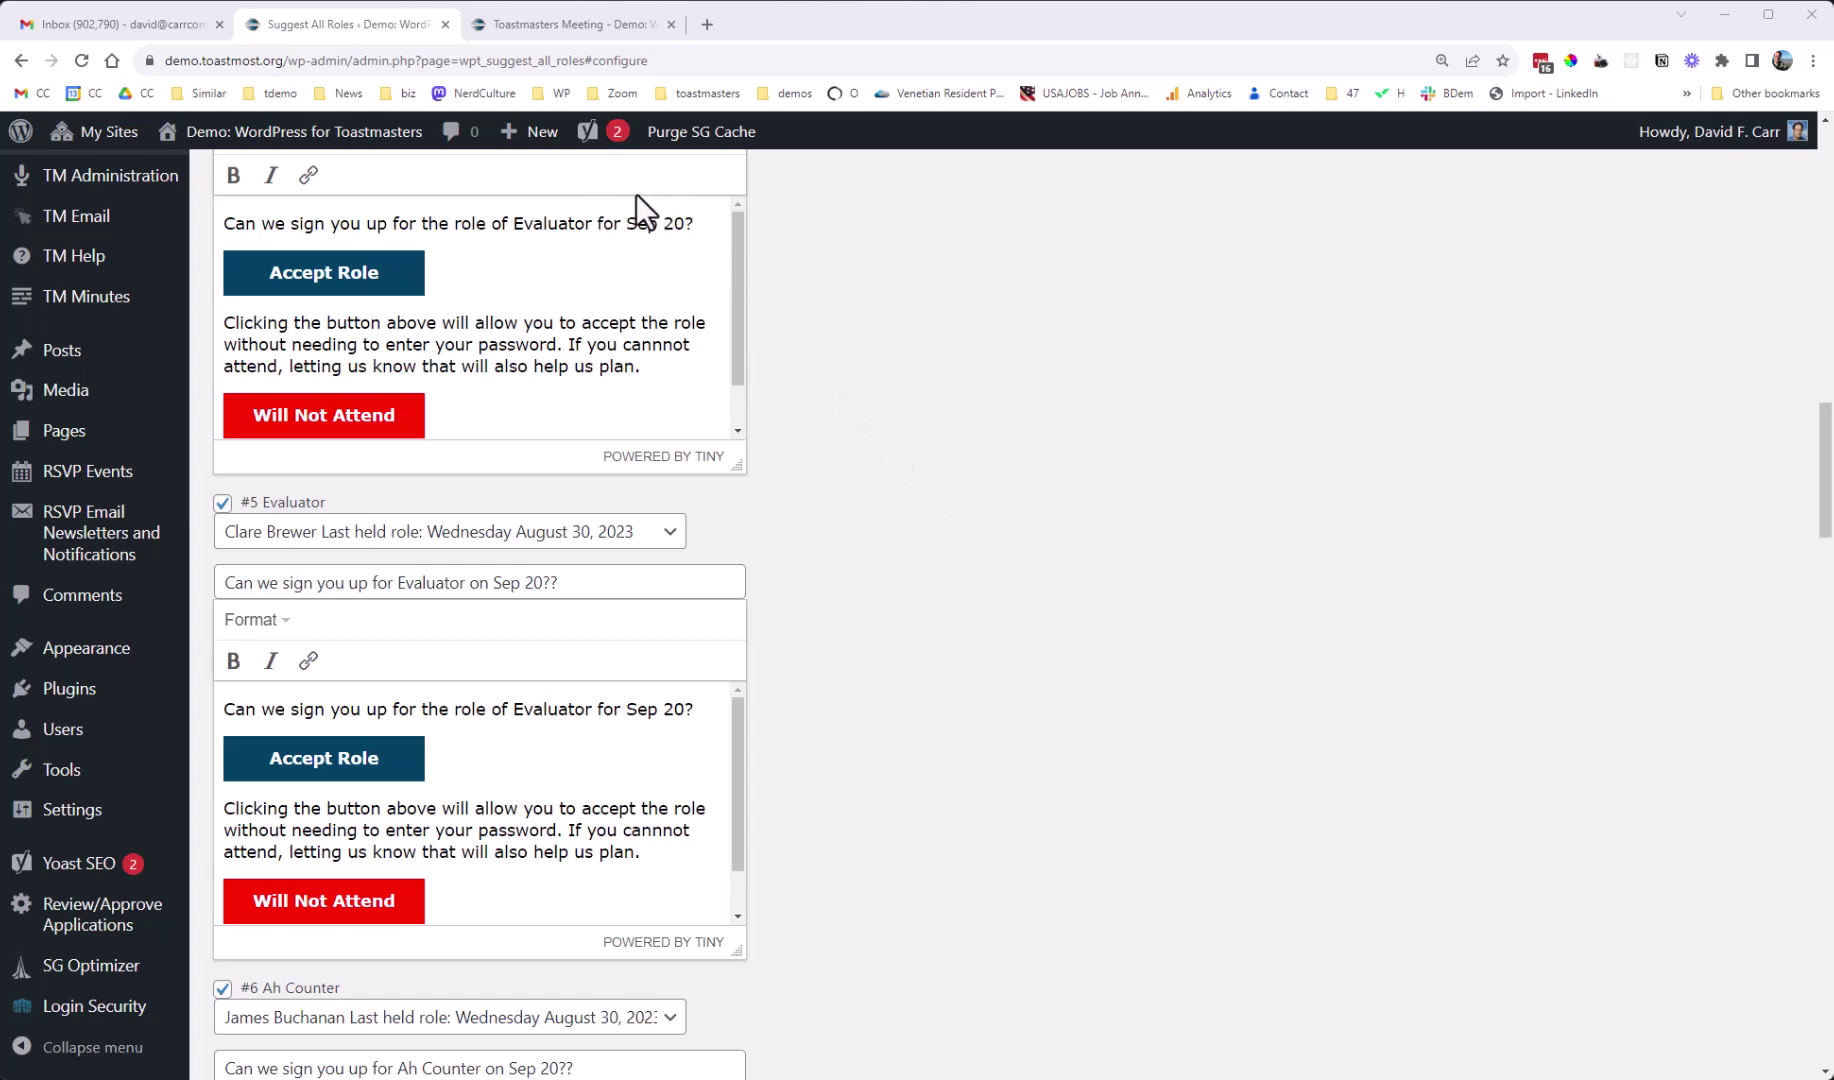
Put the September 20 meeting page in Suggest mode and send the Timer nomination to the member who last did it August 18, 2021.
left_click(556, 29)
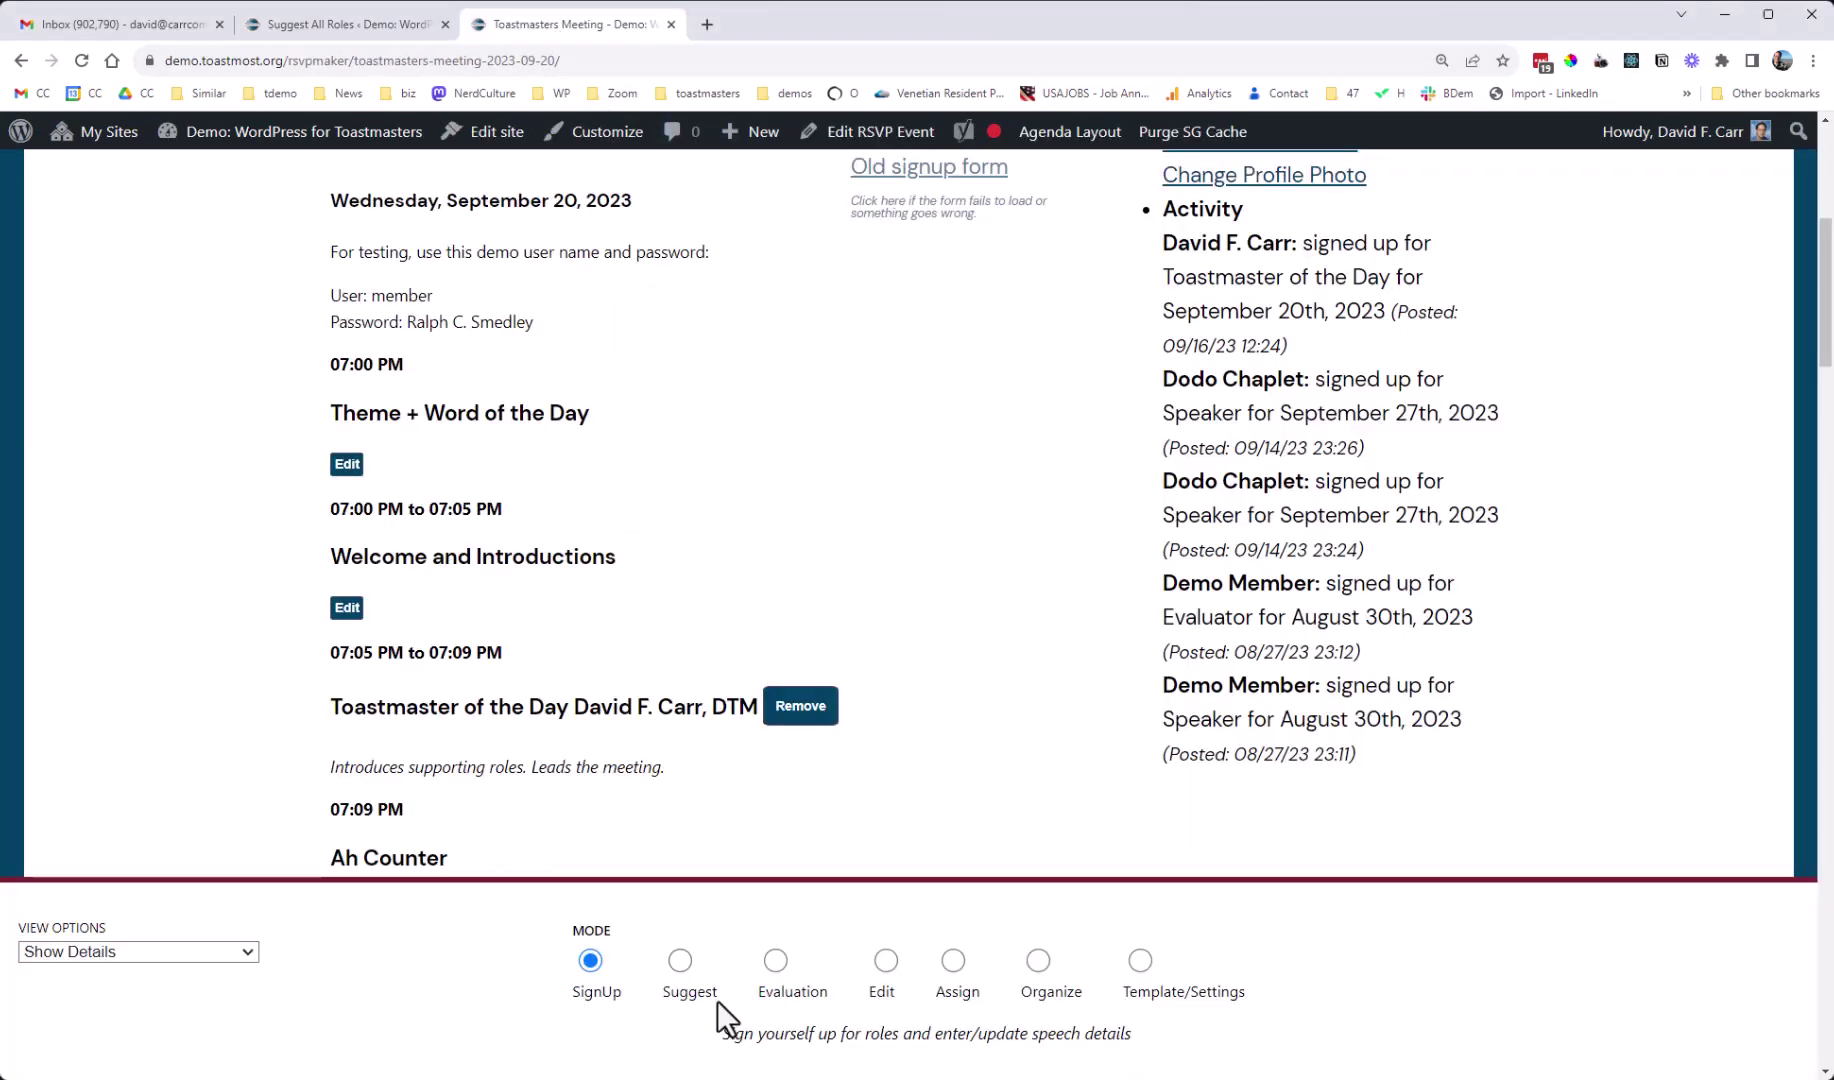
left_click(679, 960)
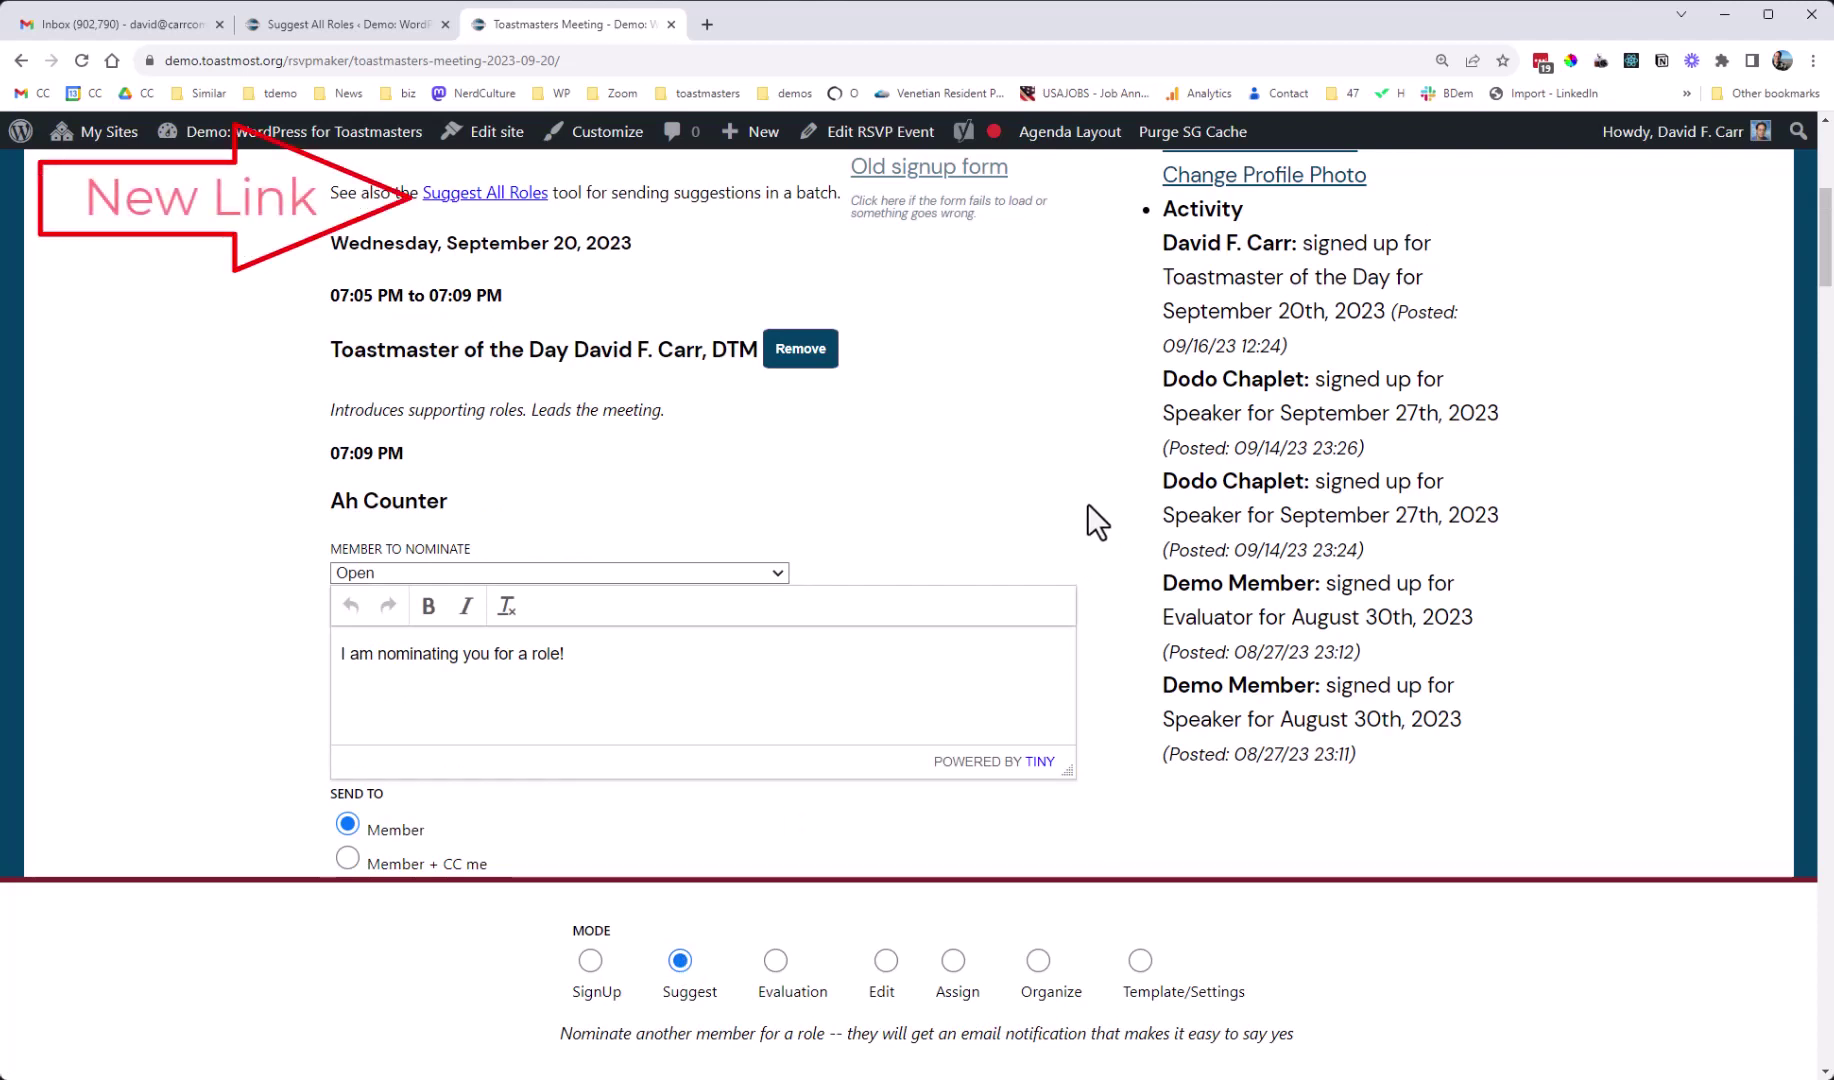
scroll(1016, 540, "down", 3)
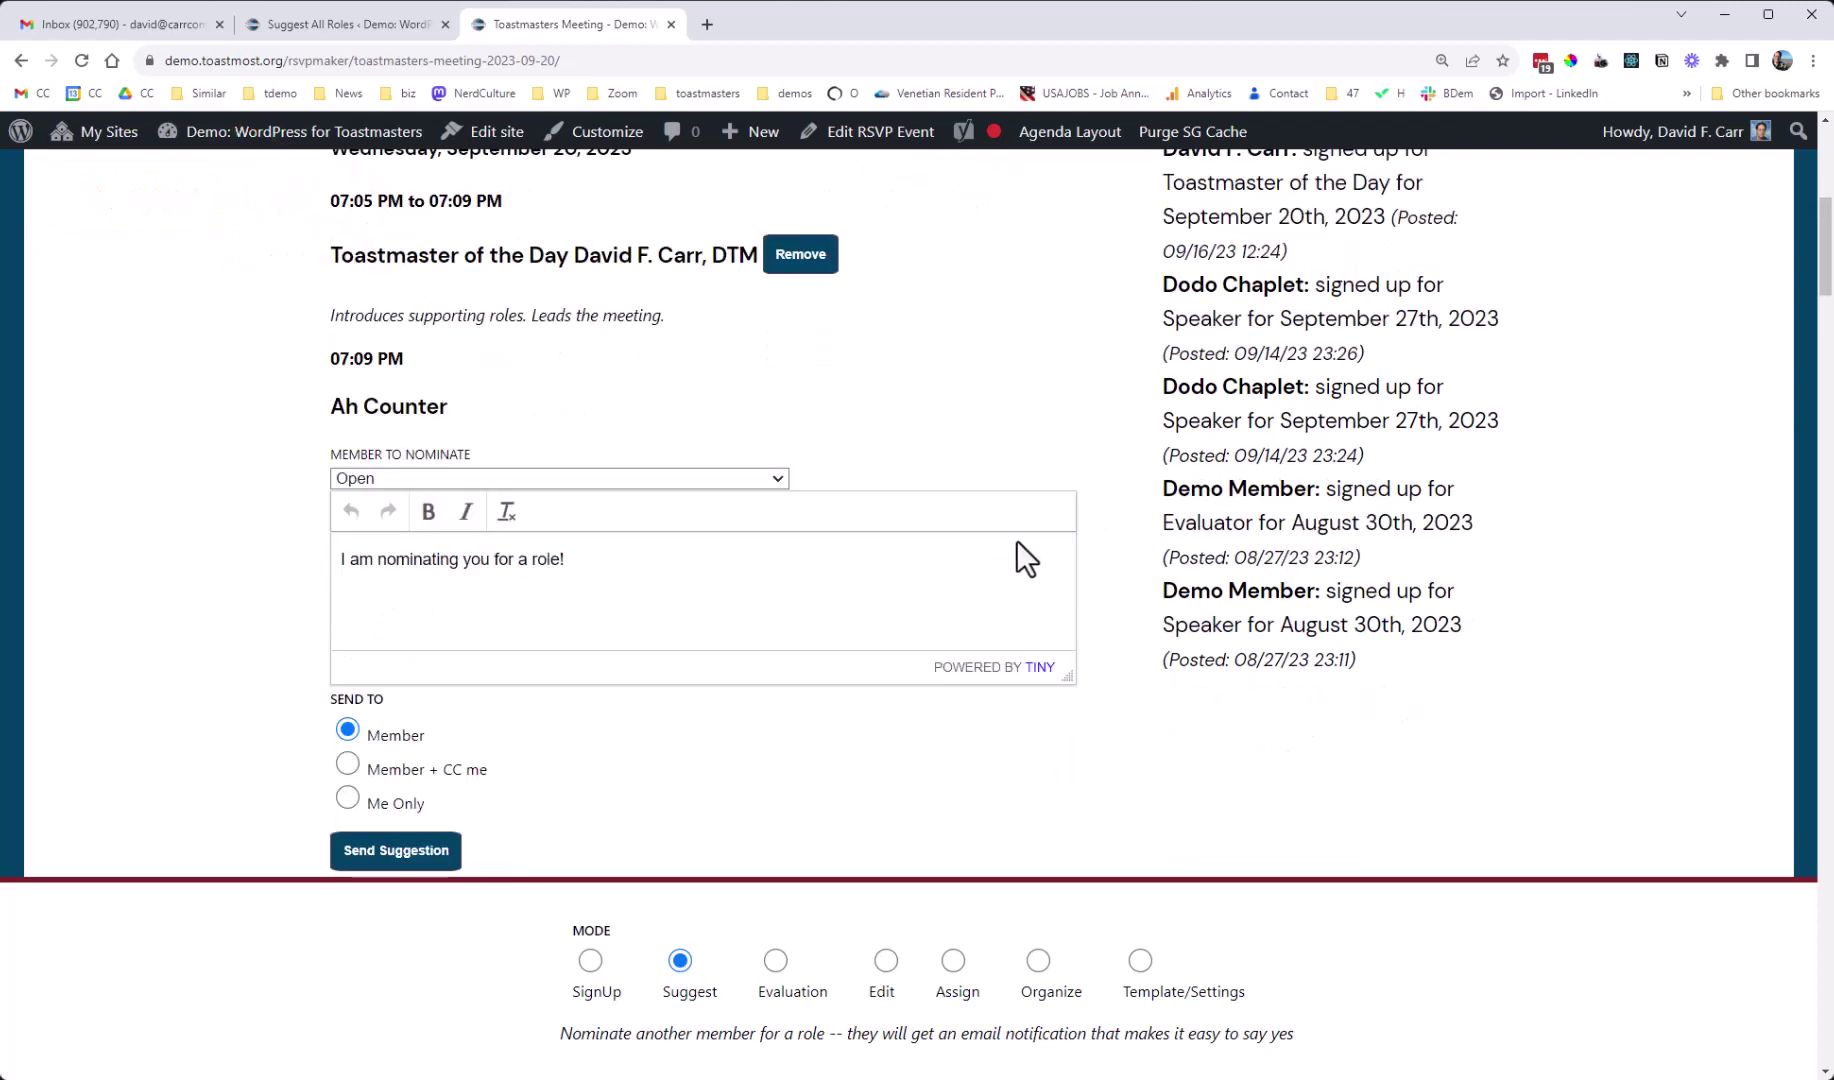
scroll(1009, 547, "down", 5)
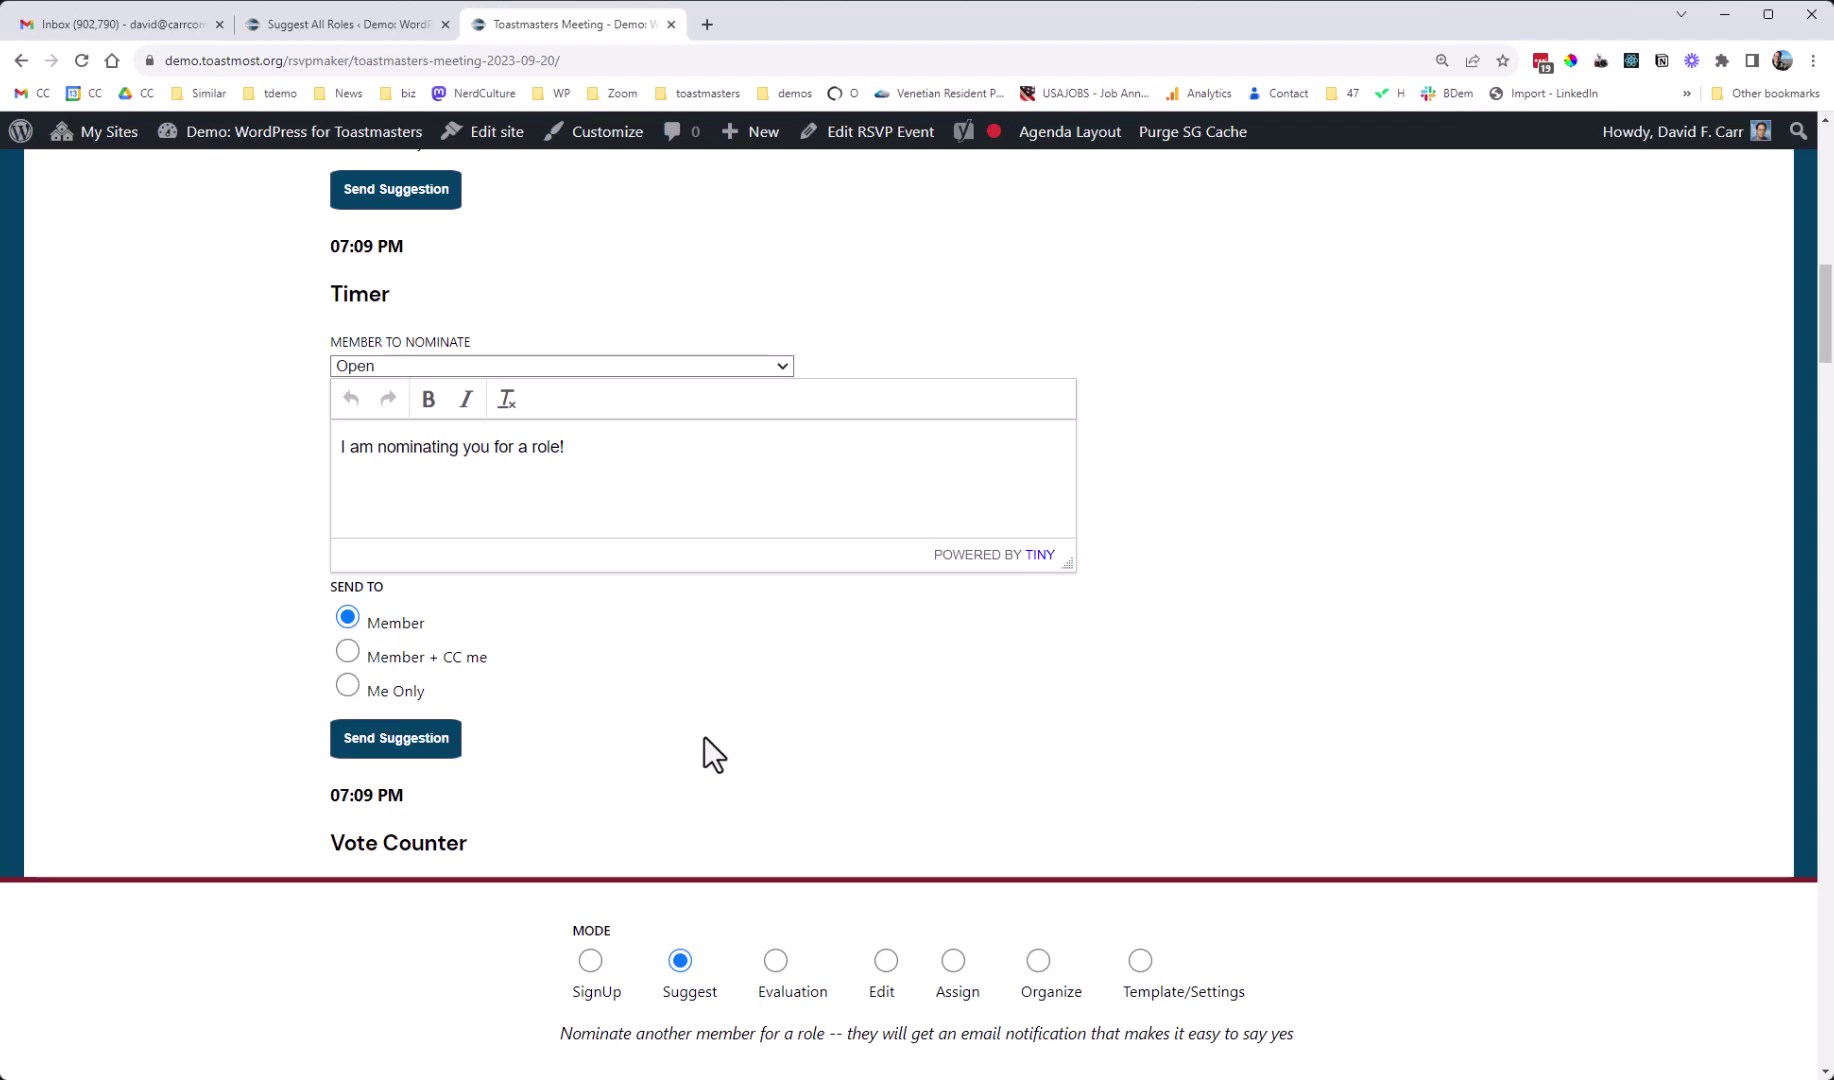
left_click(476, 368)
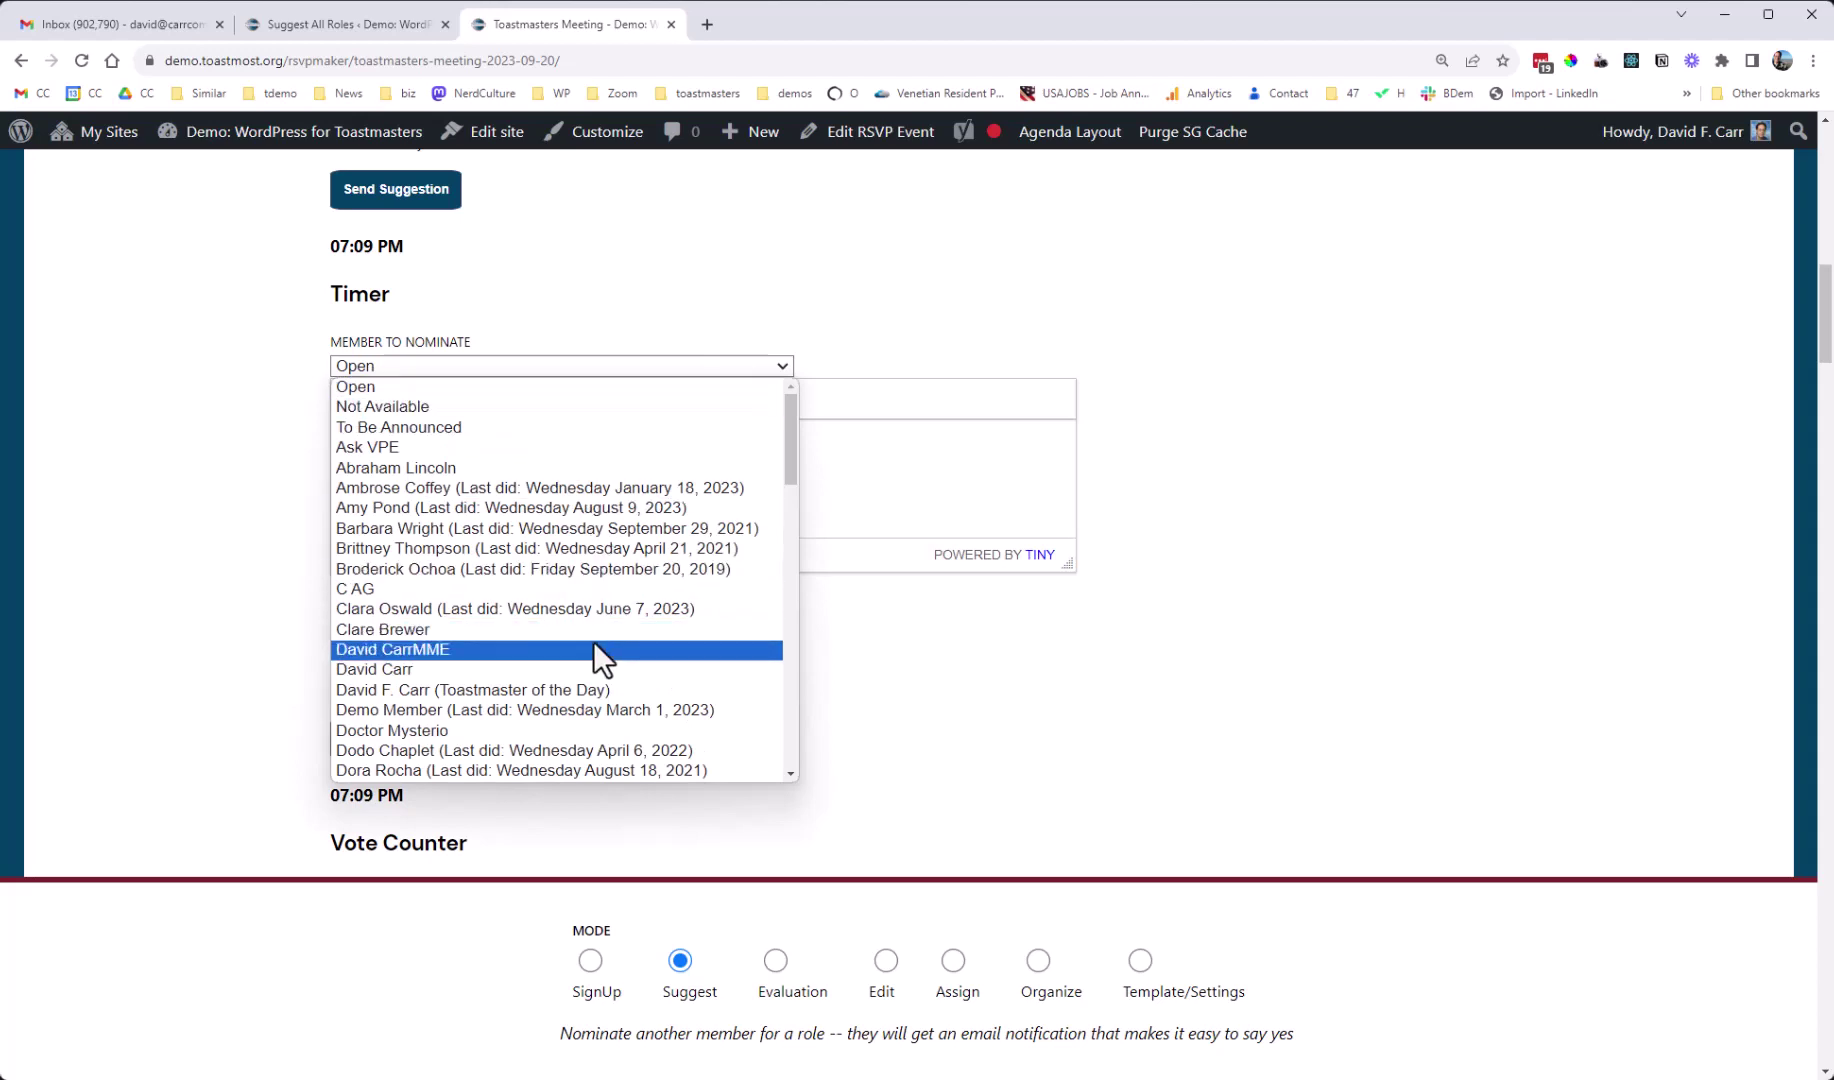
left_click(600, 772)
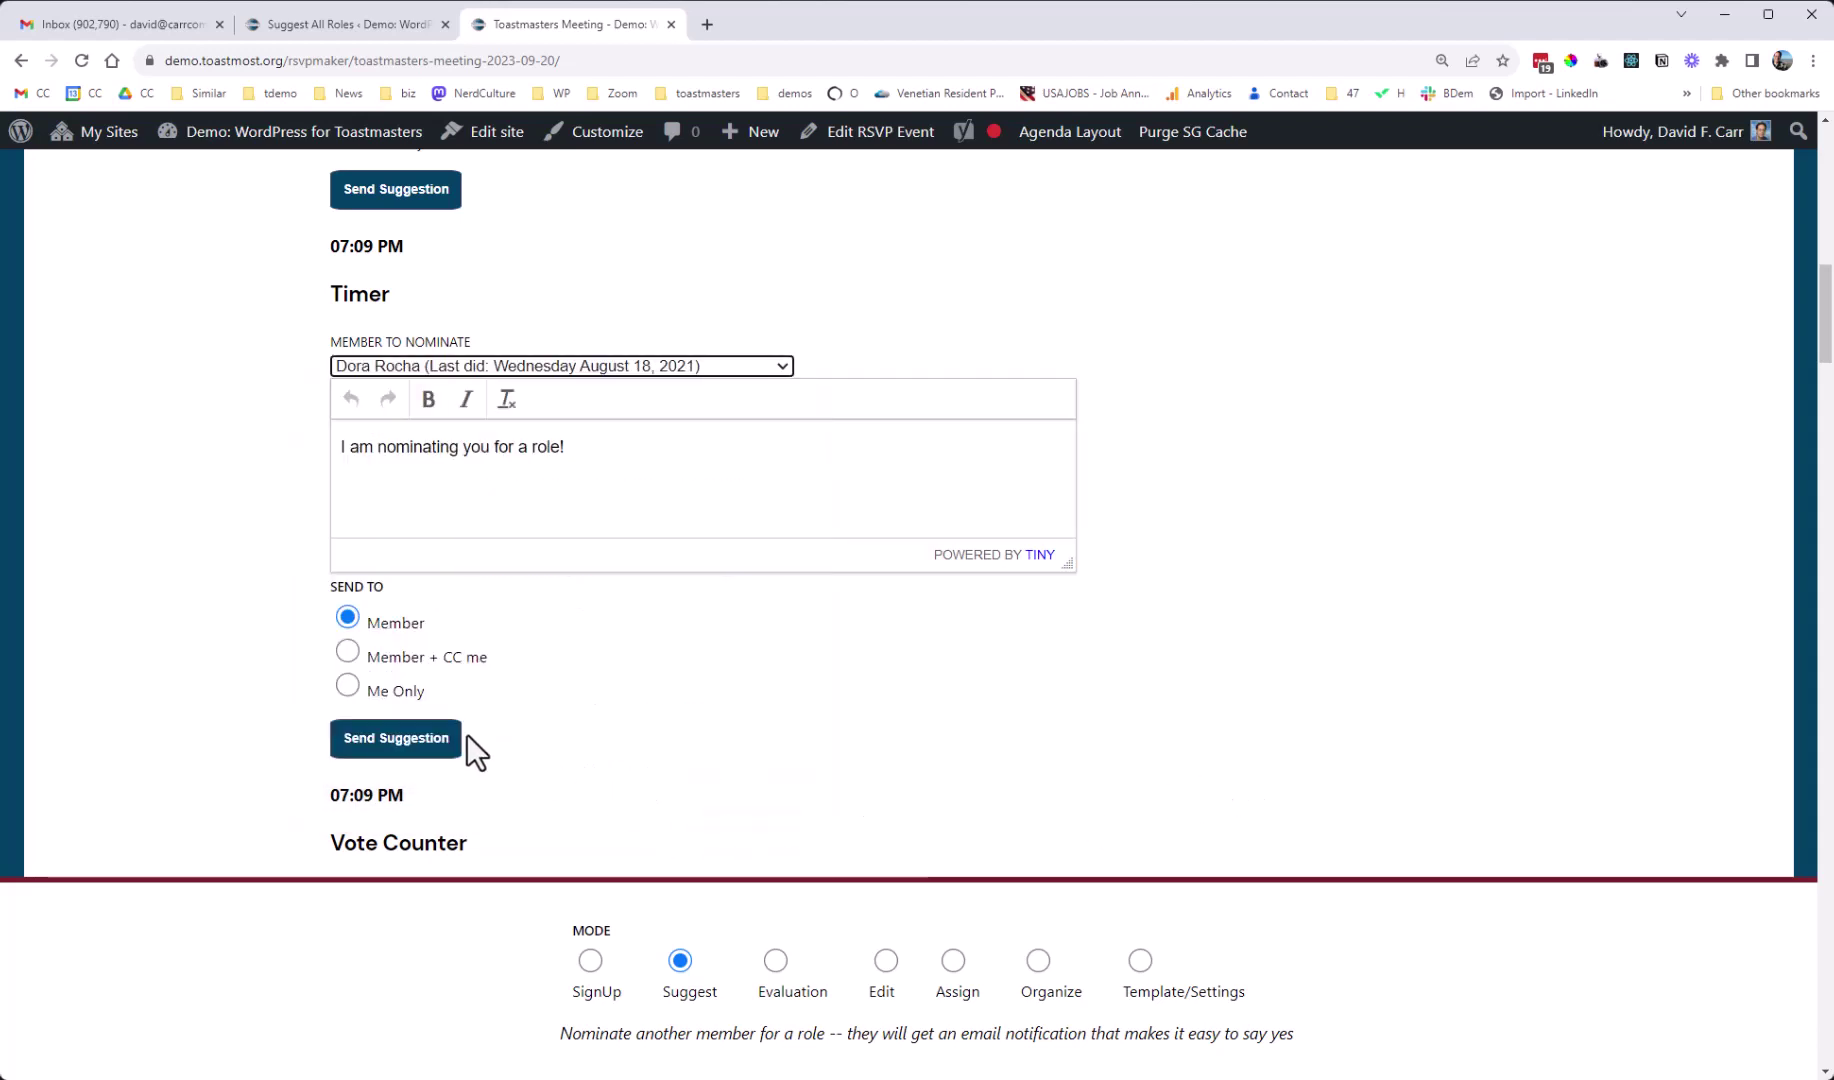
left_click(408, 740)
scroll(1209, 767, "down", 5)
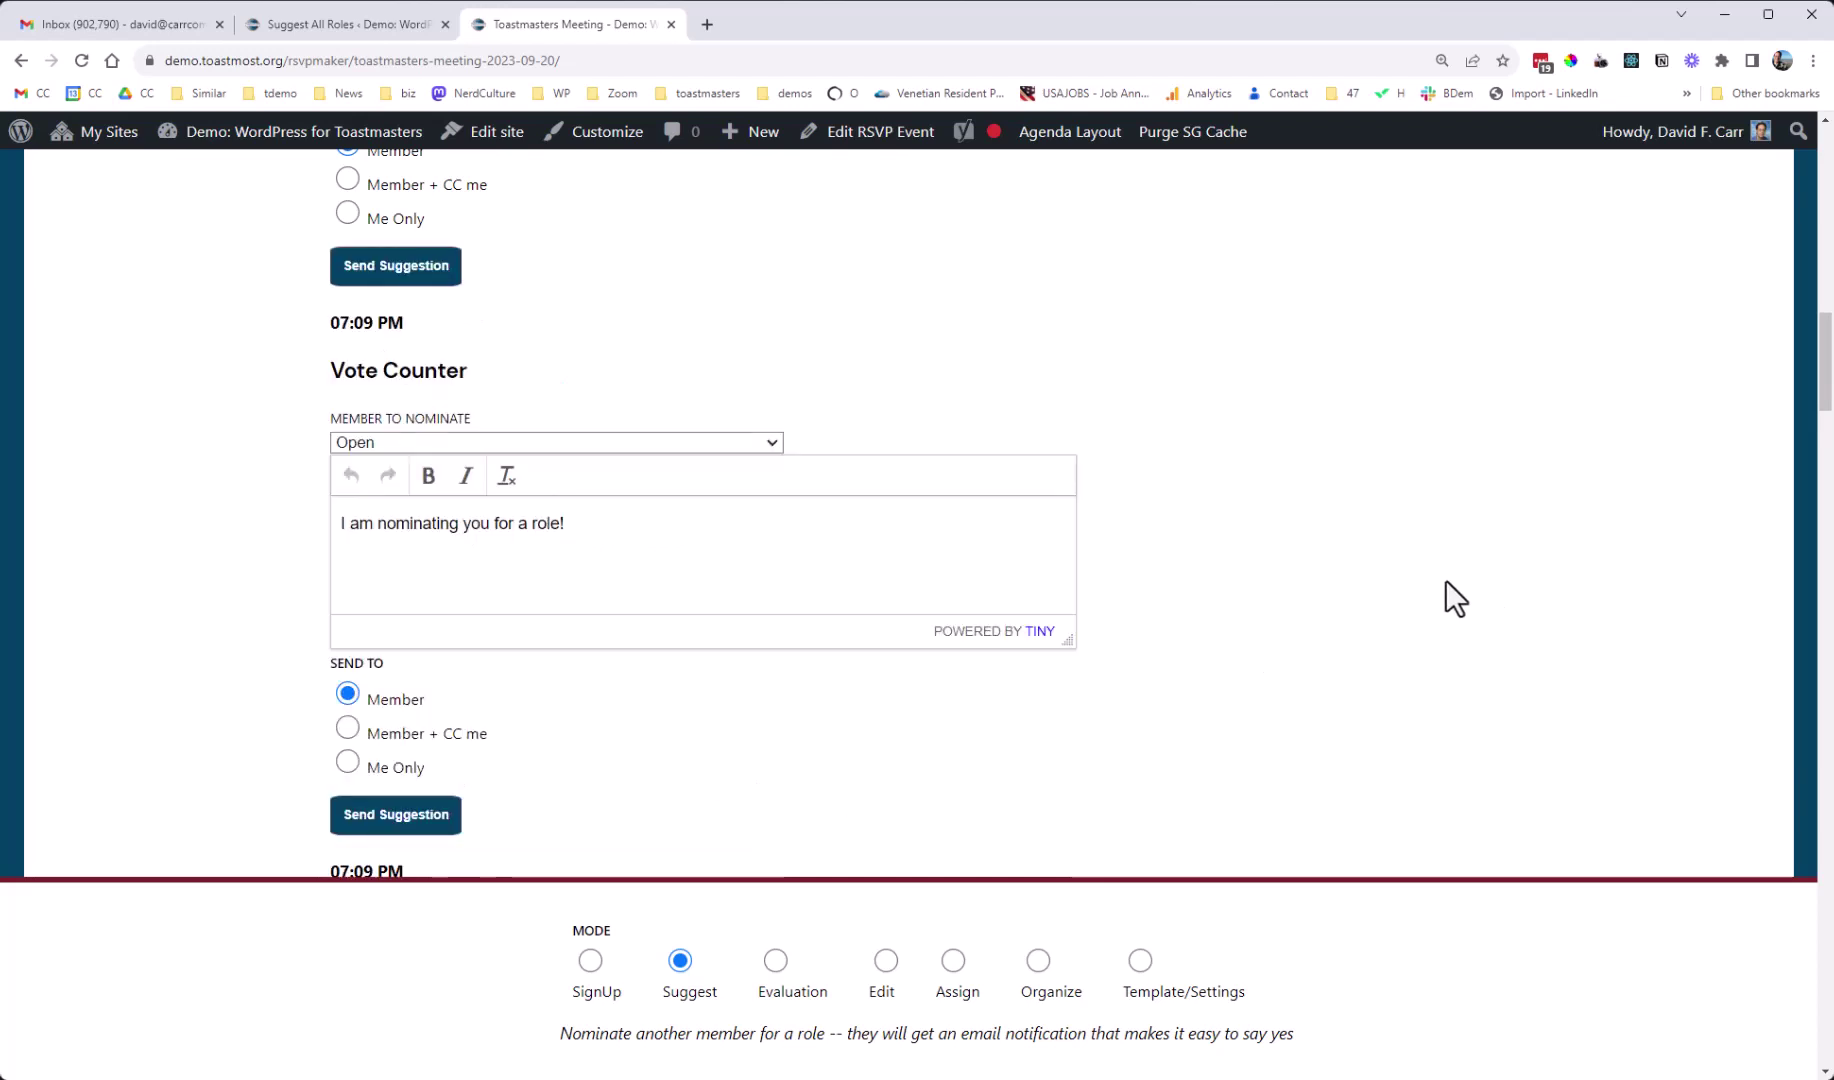
Review the Suggest All Roles page for the Sep 20 meeting, from its settings through the proposed members and messages for Speaker to General Evaluator.
left_click(303, 20)
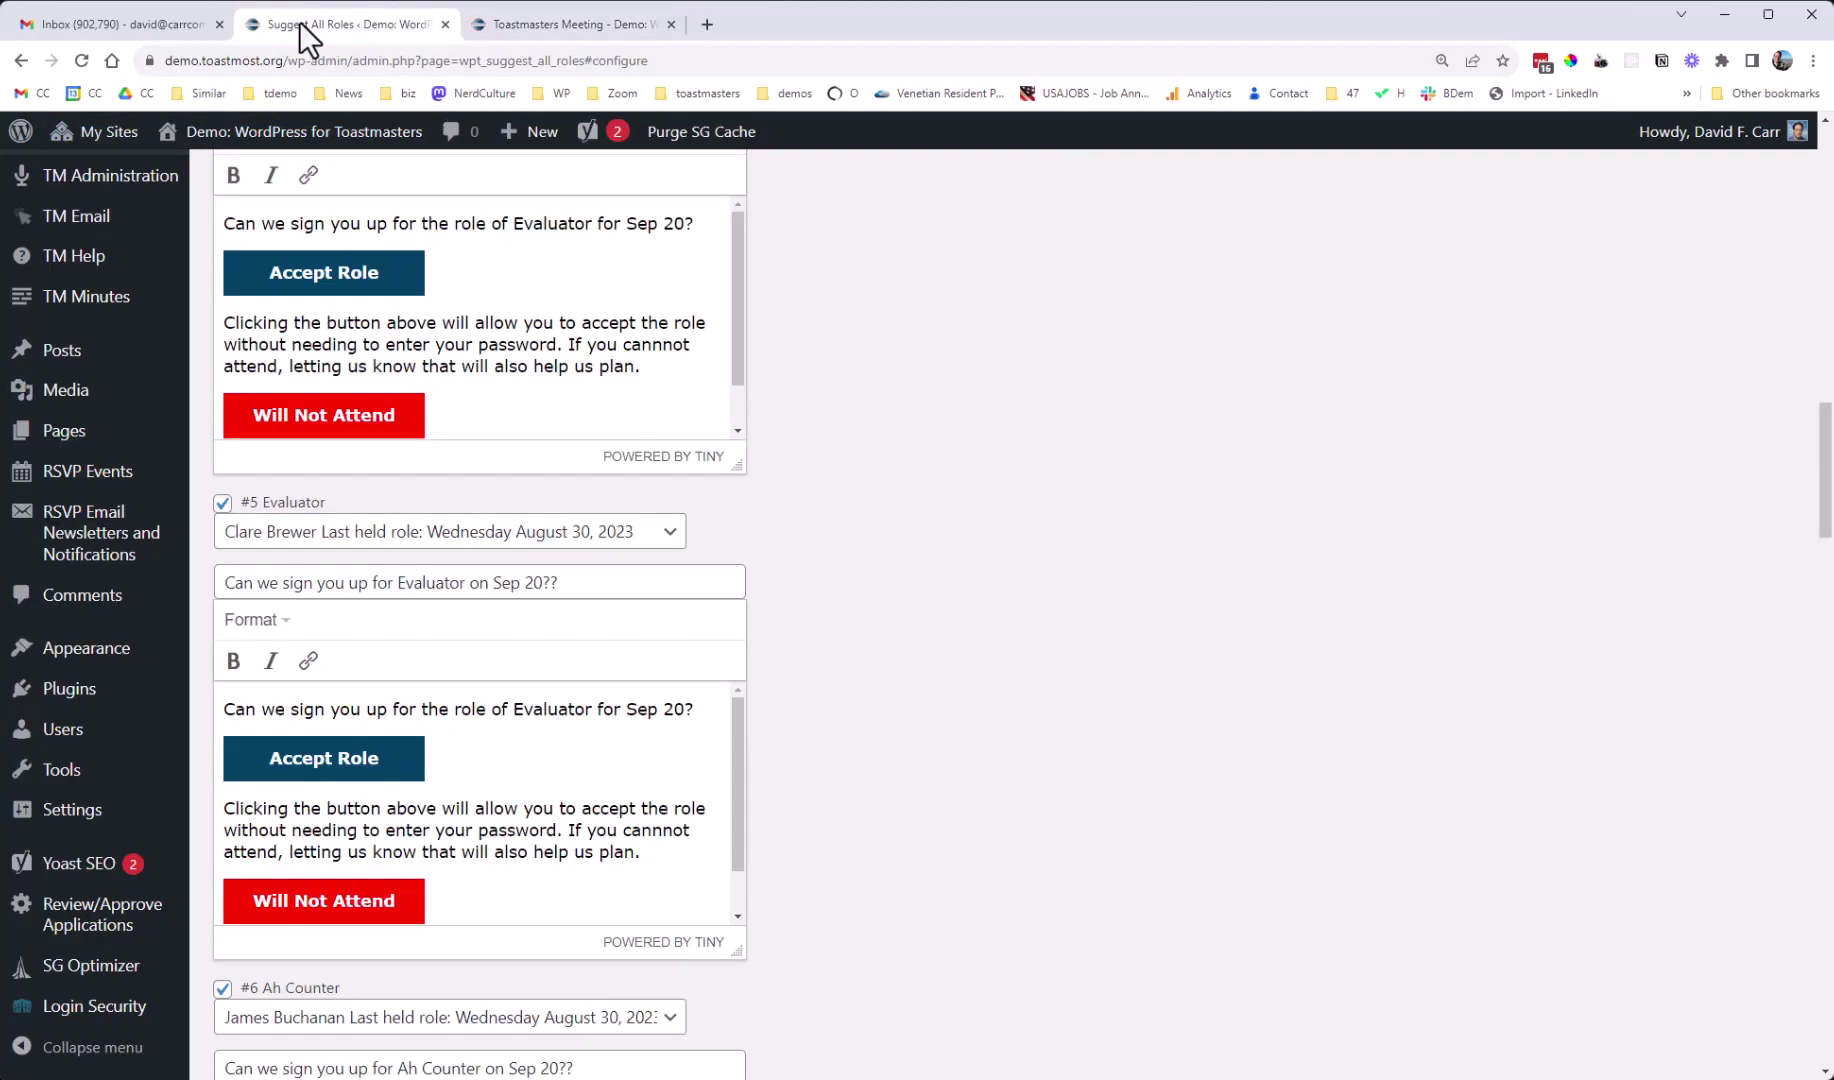
scroll(950, 483, "up", 15)
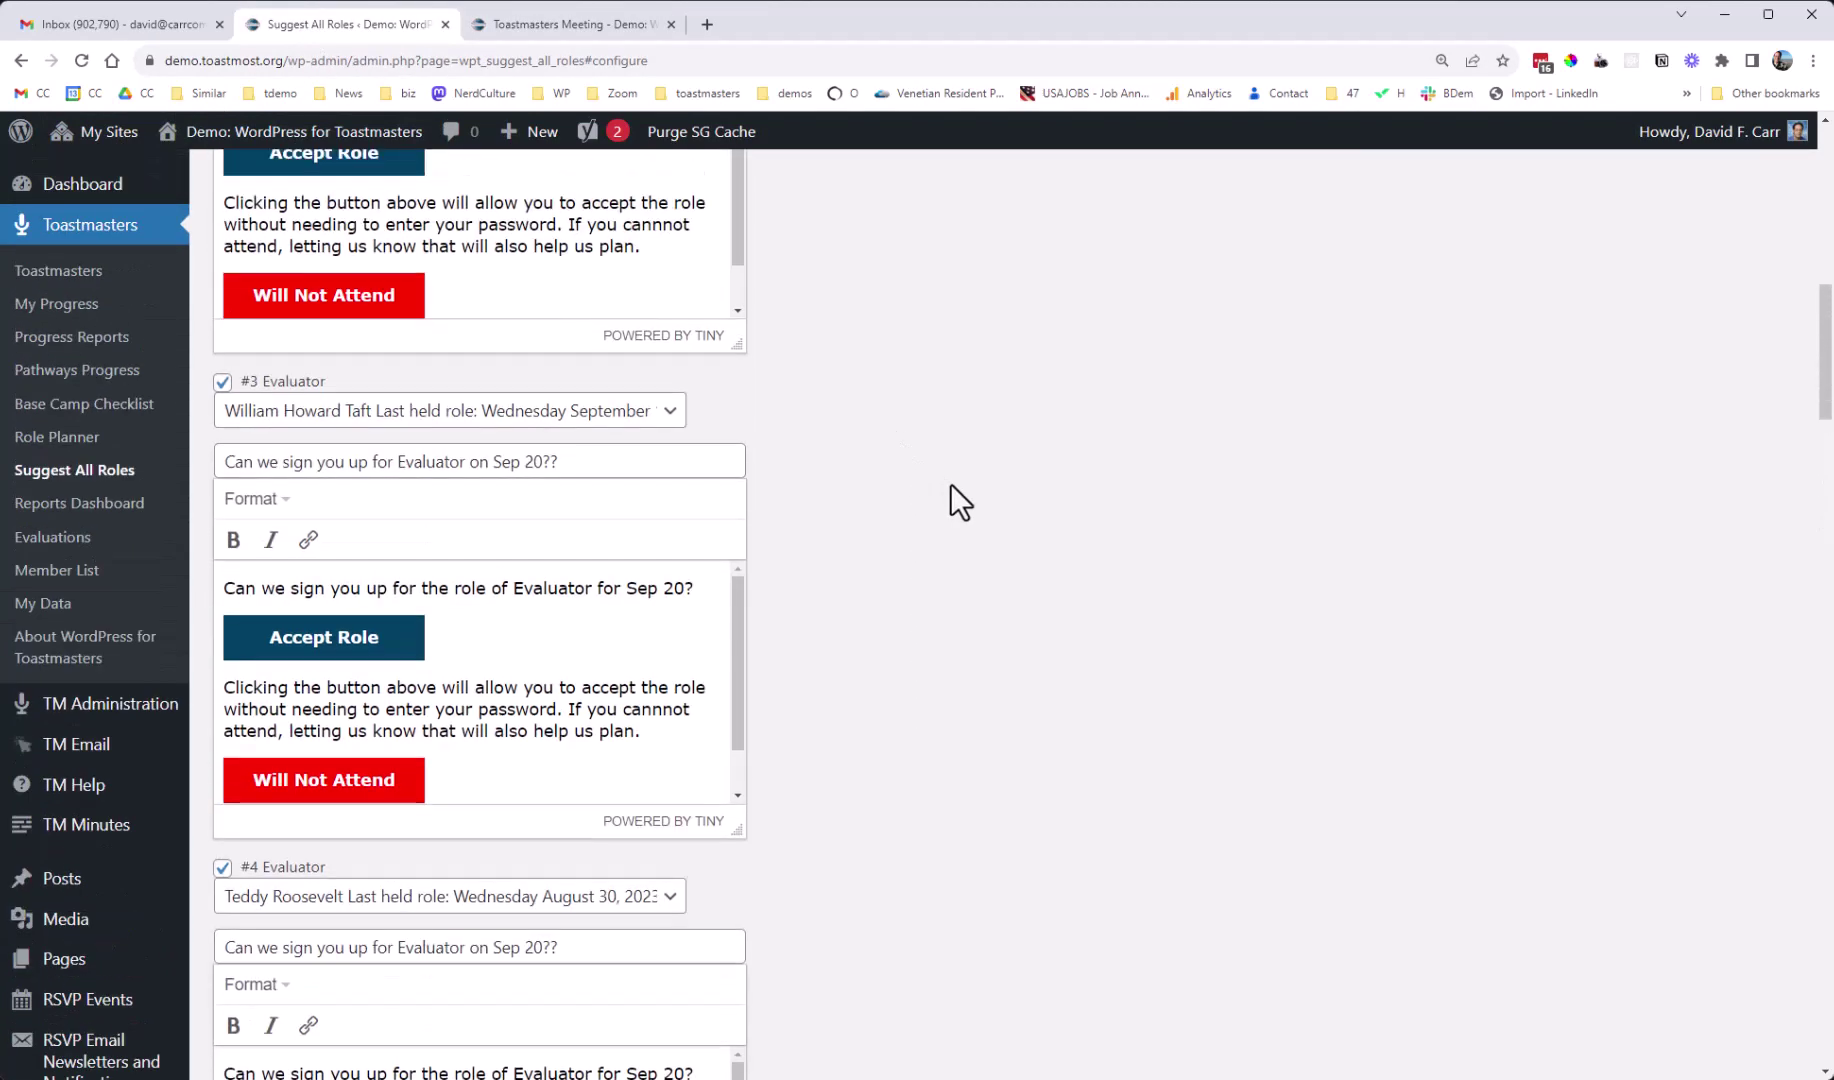
scroll(938, 477, "up", 5)
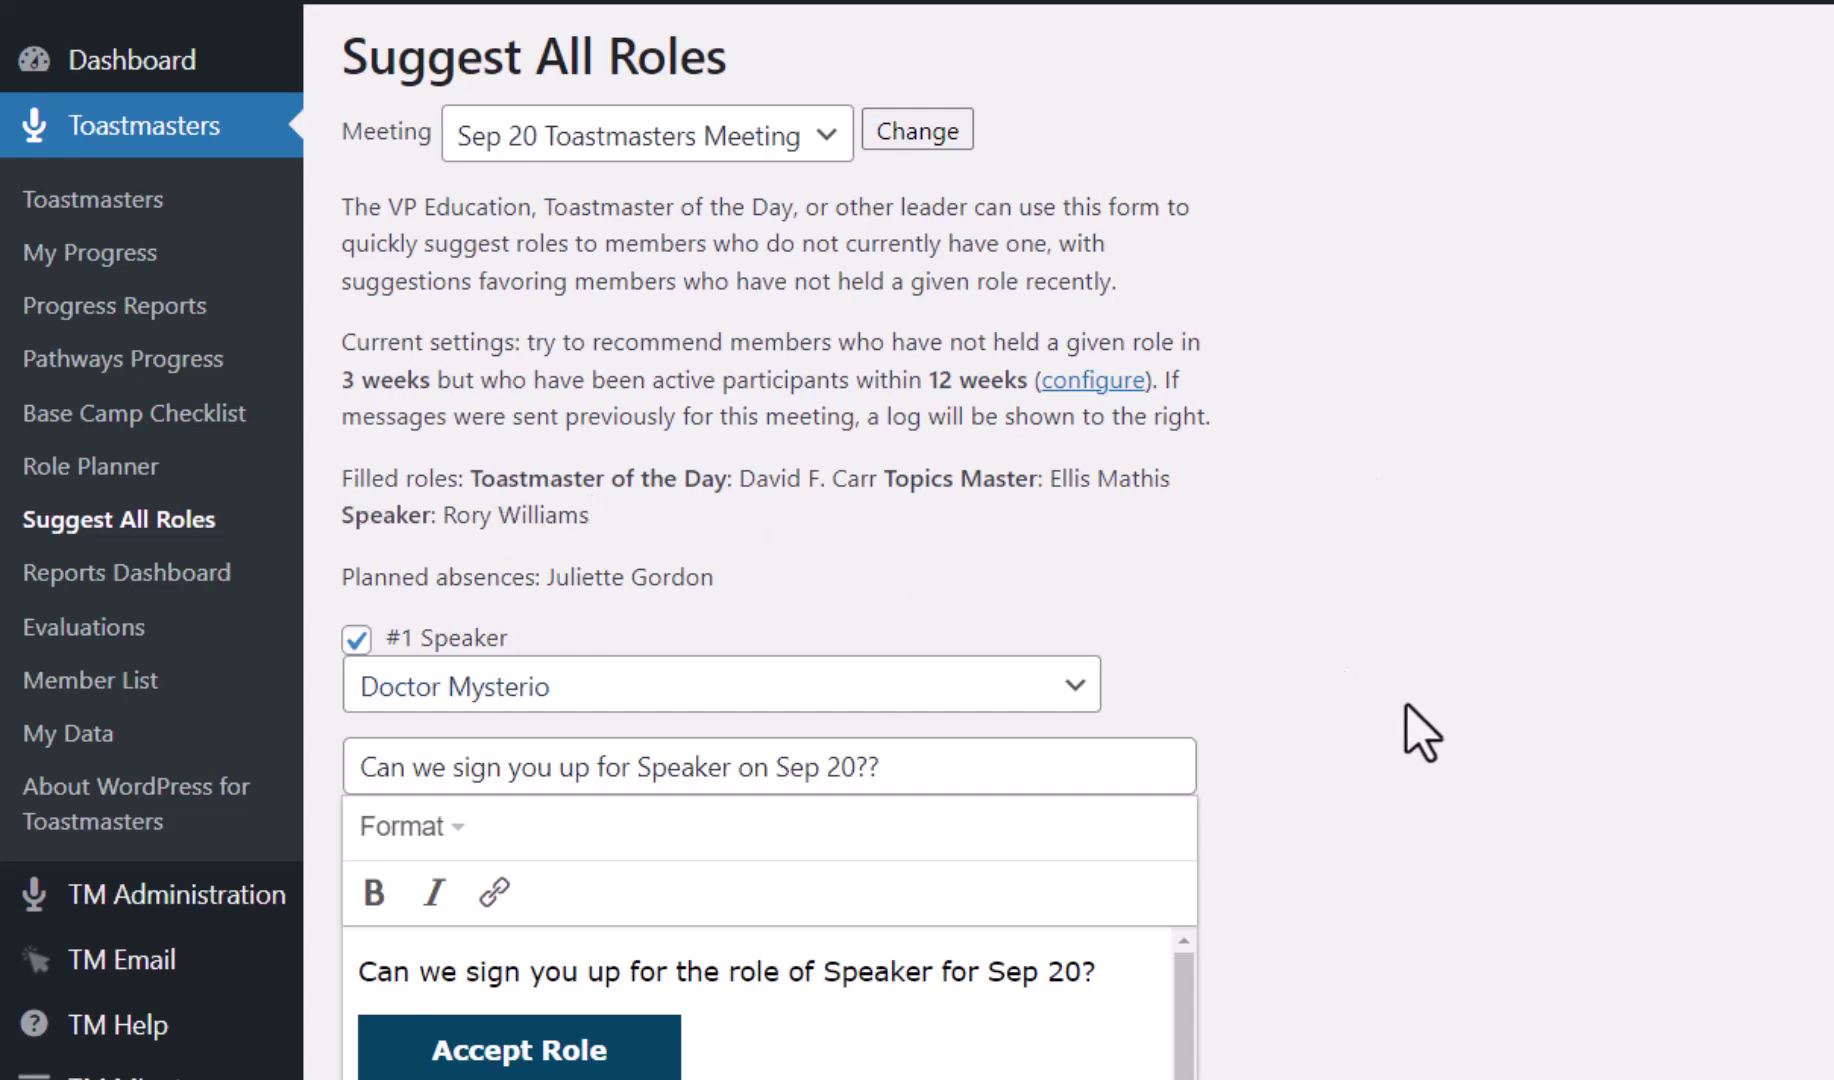
scroll(1335, 710, "down", 3)
scroll(1335, 709, "down", 3)
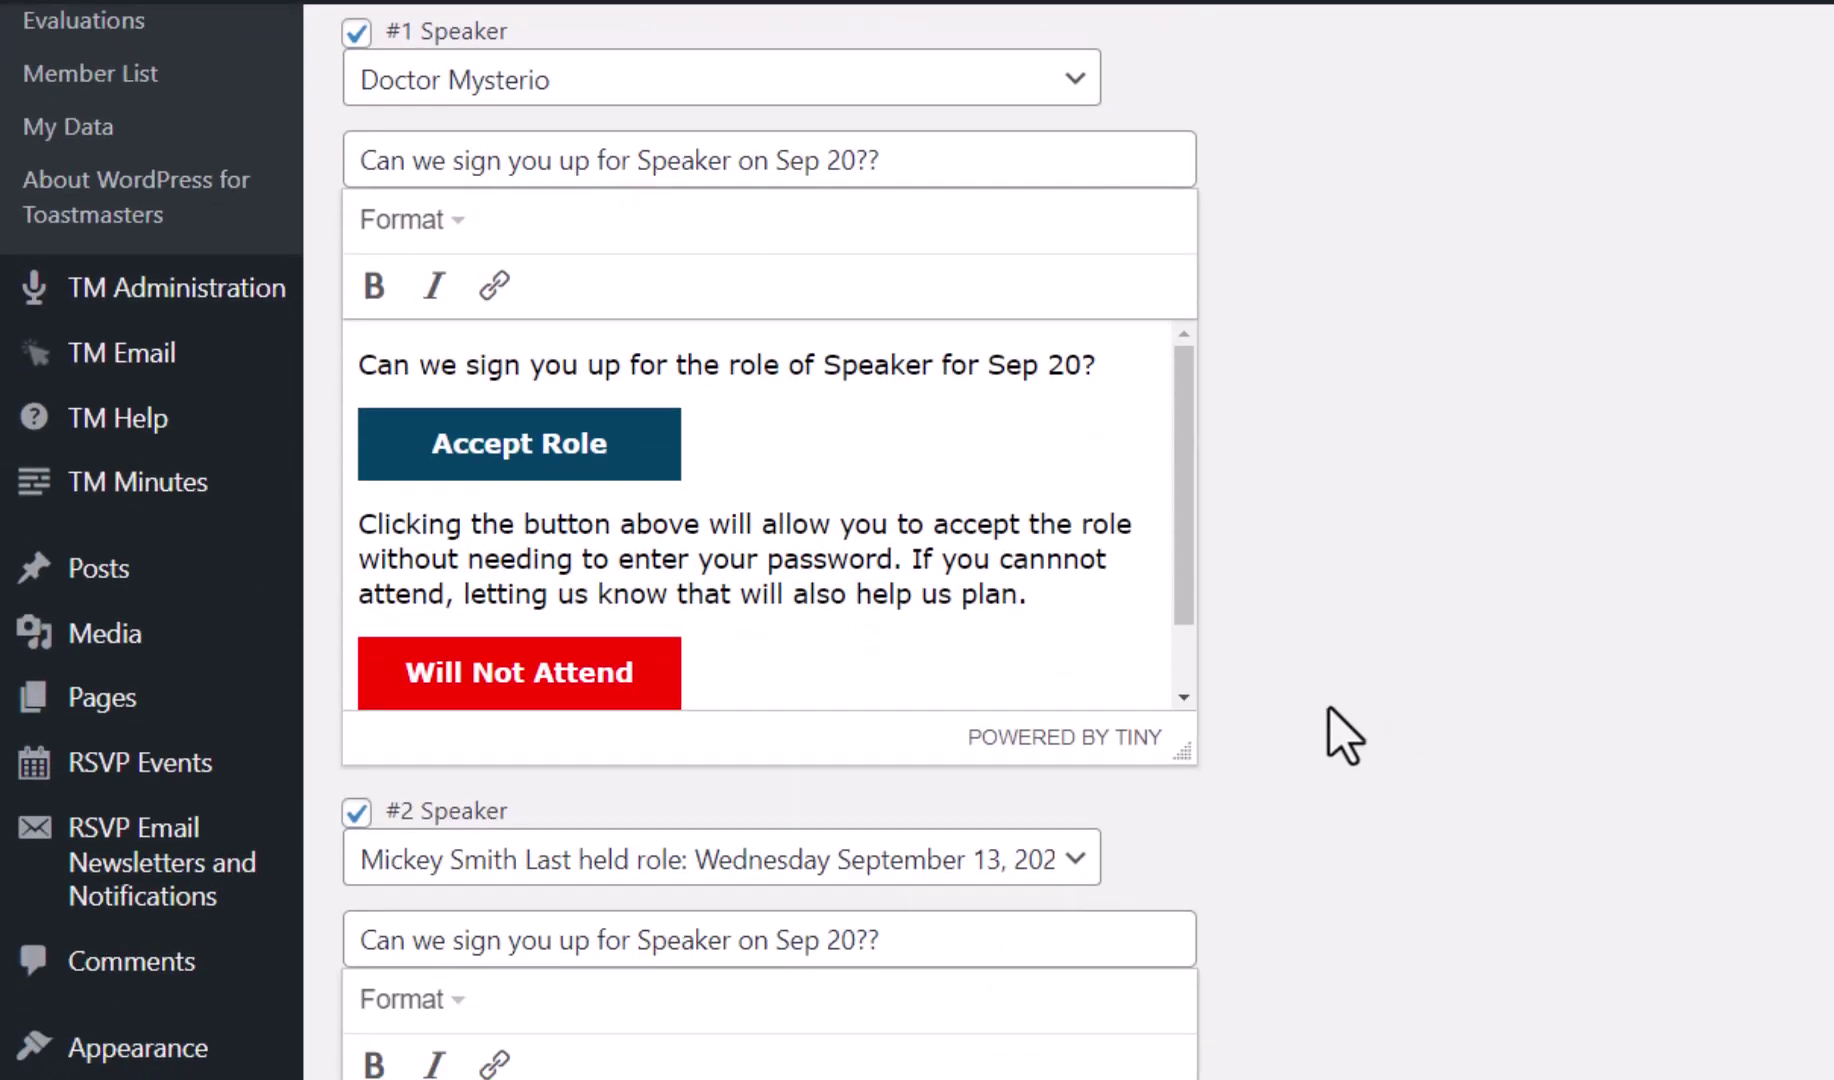
scroll(1328, 708, "down", 10)
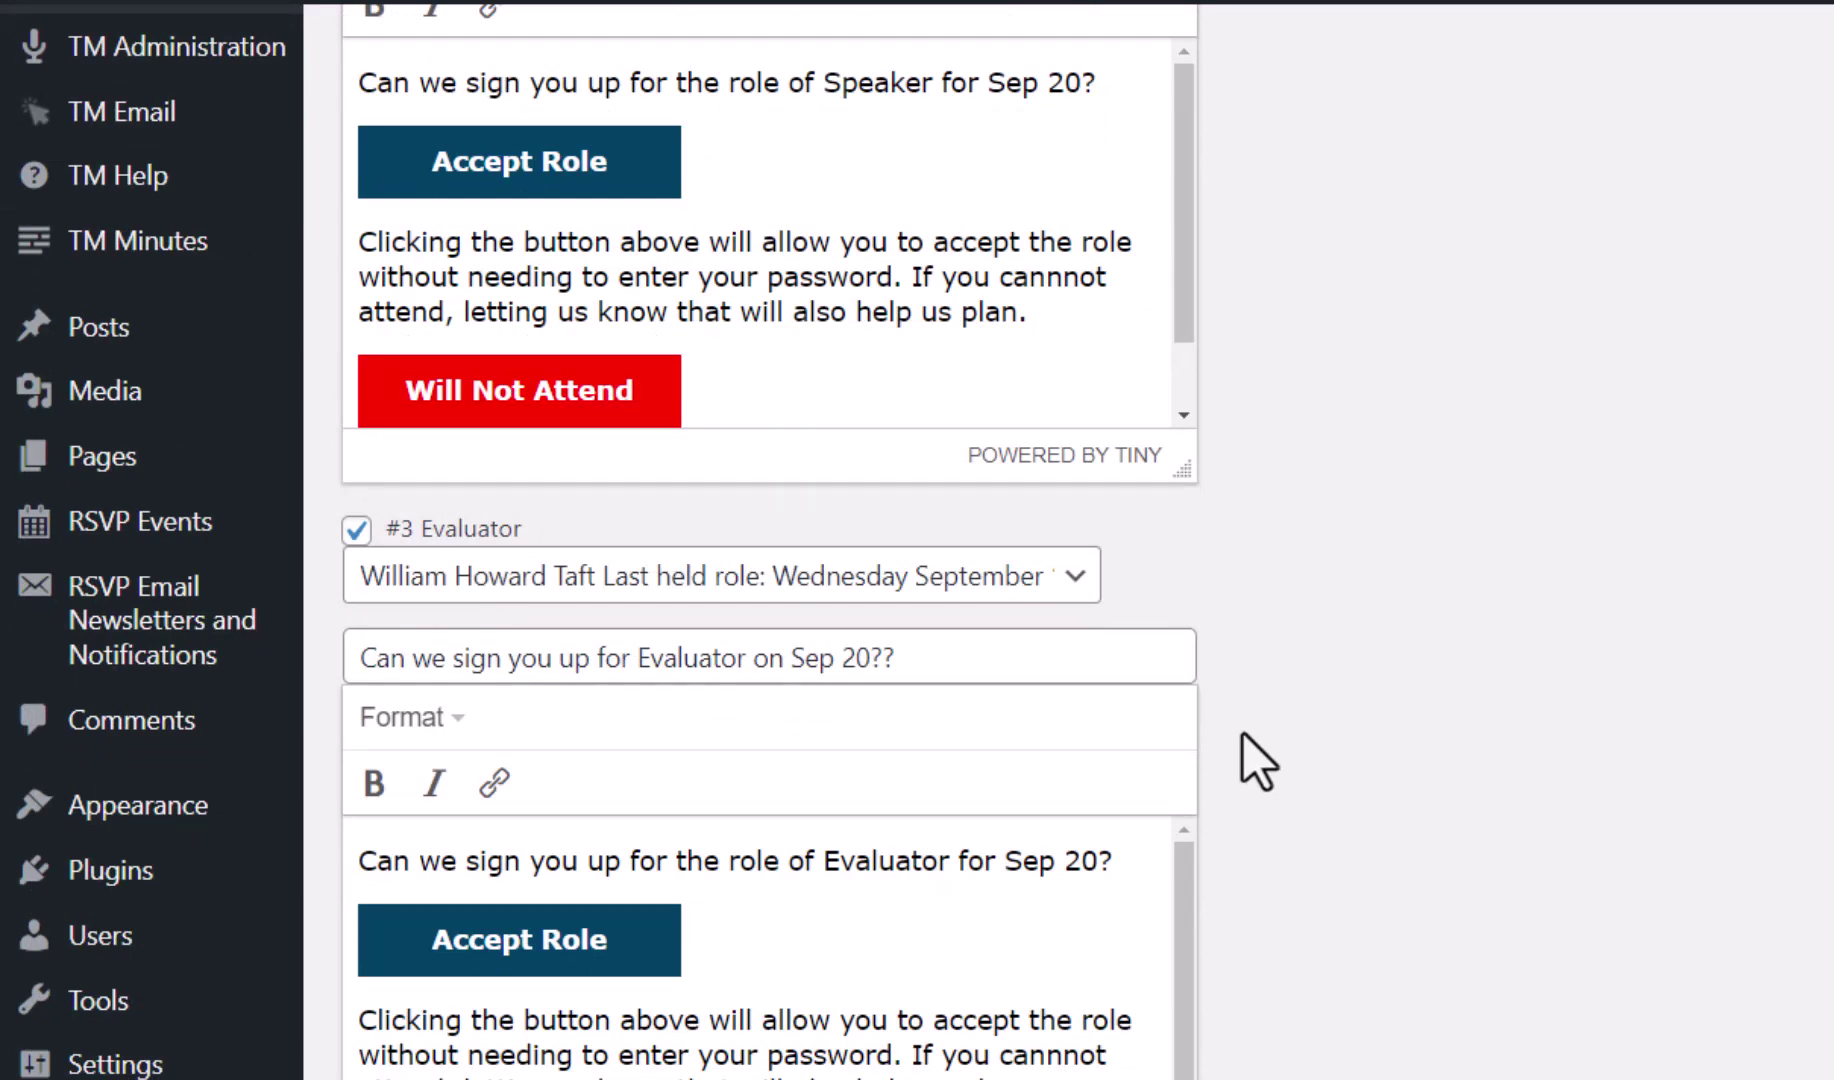
scroll(1242, 734, "down", 3)
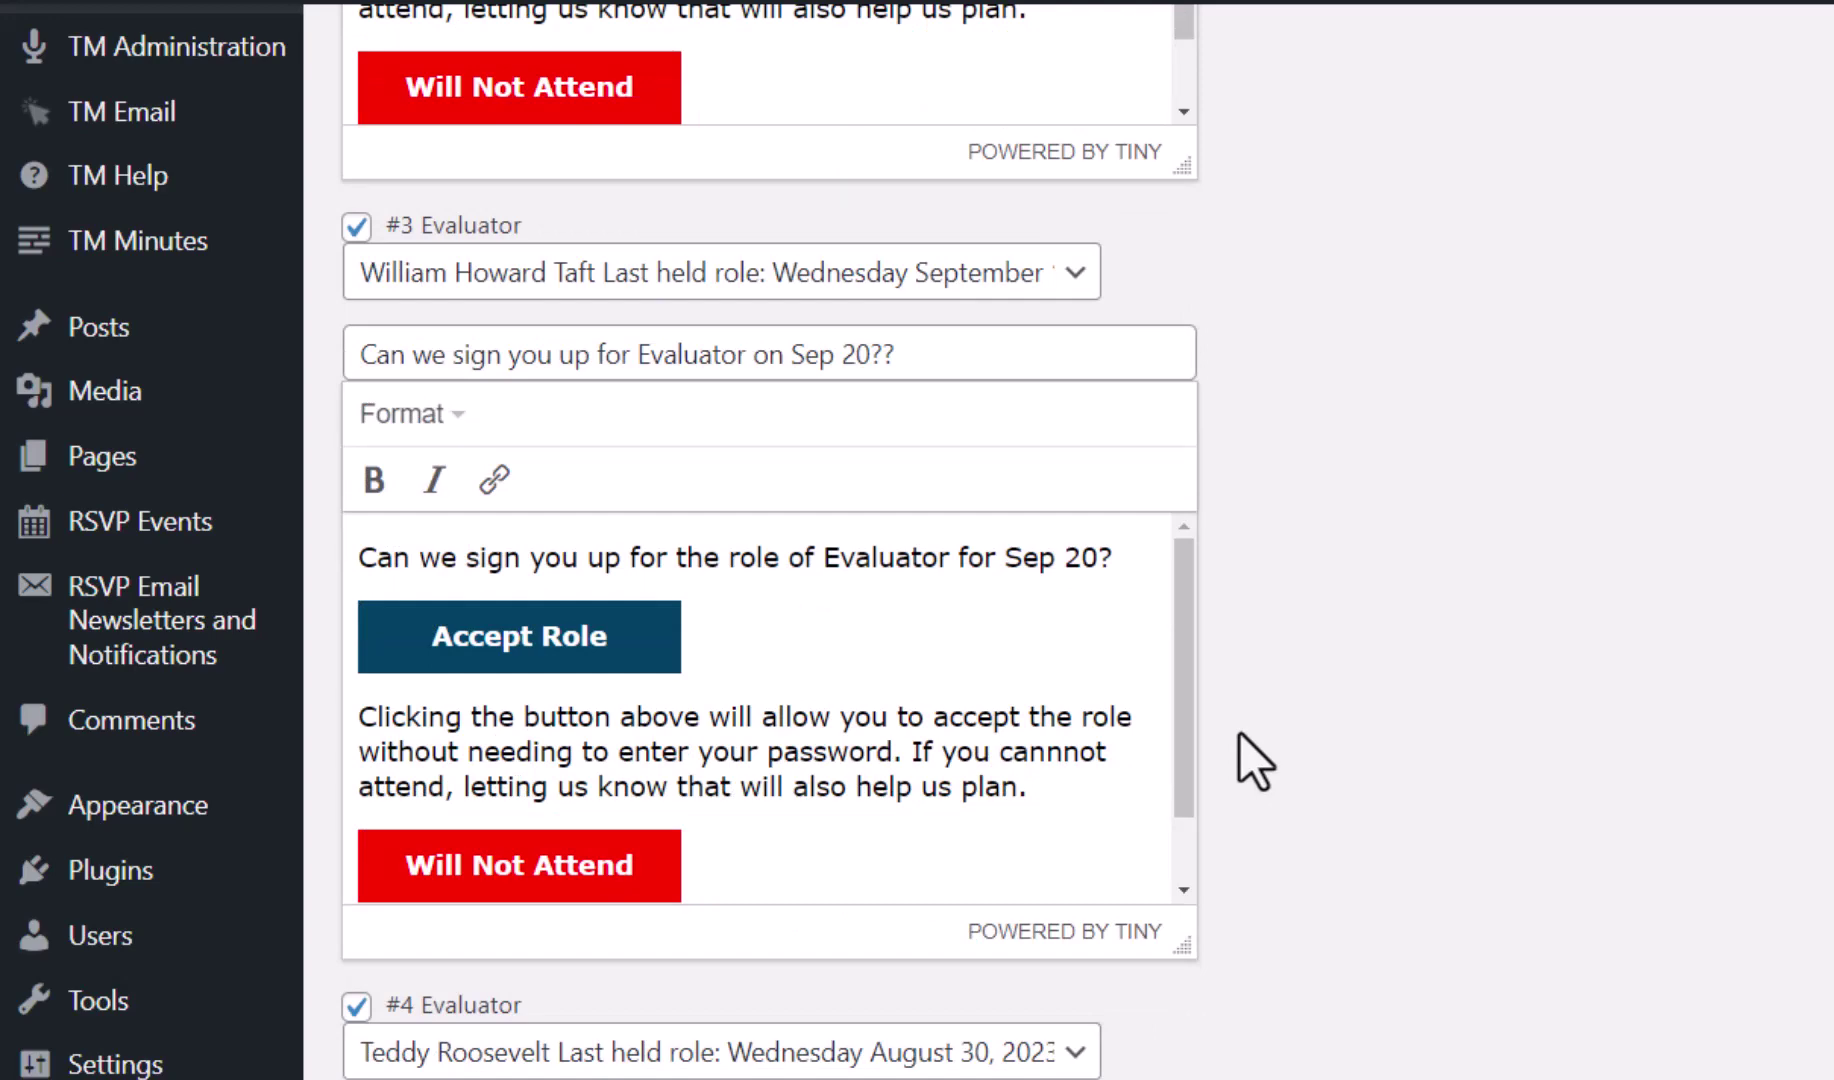
scroll(1238, 731, "down", 10)
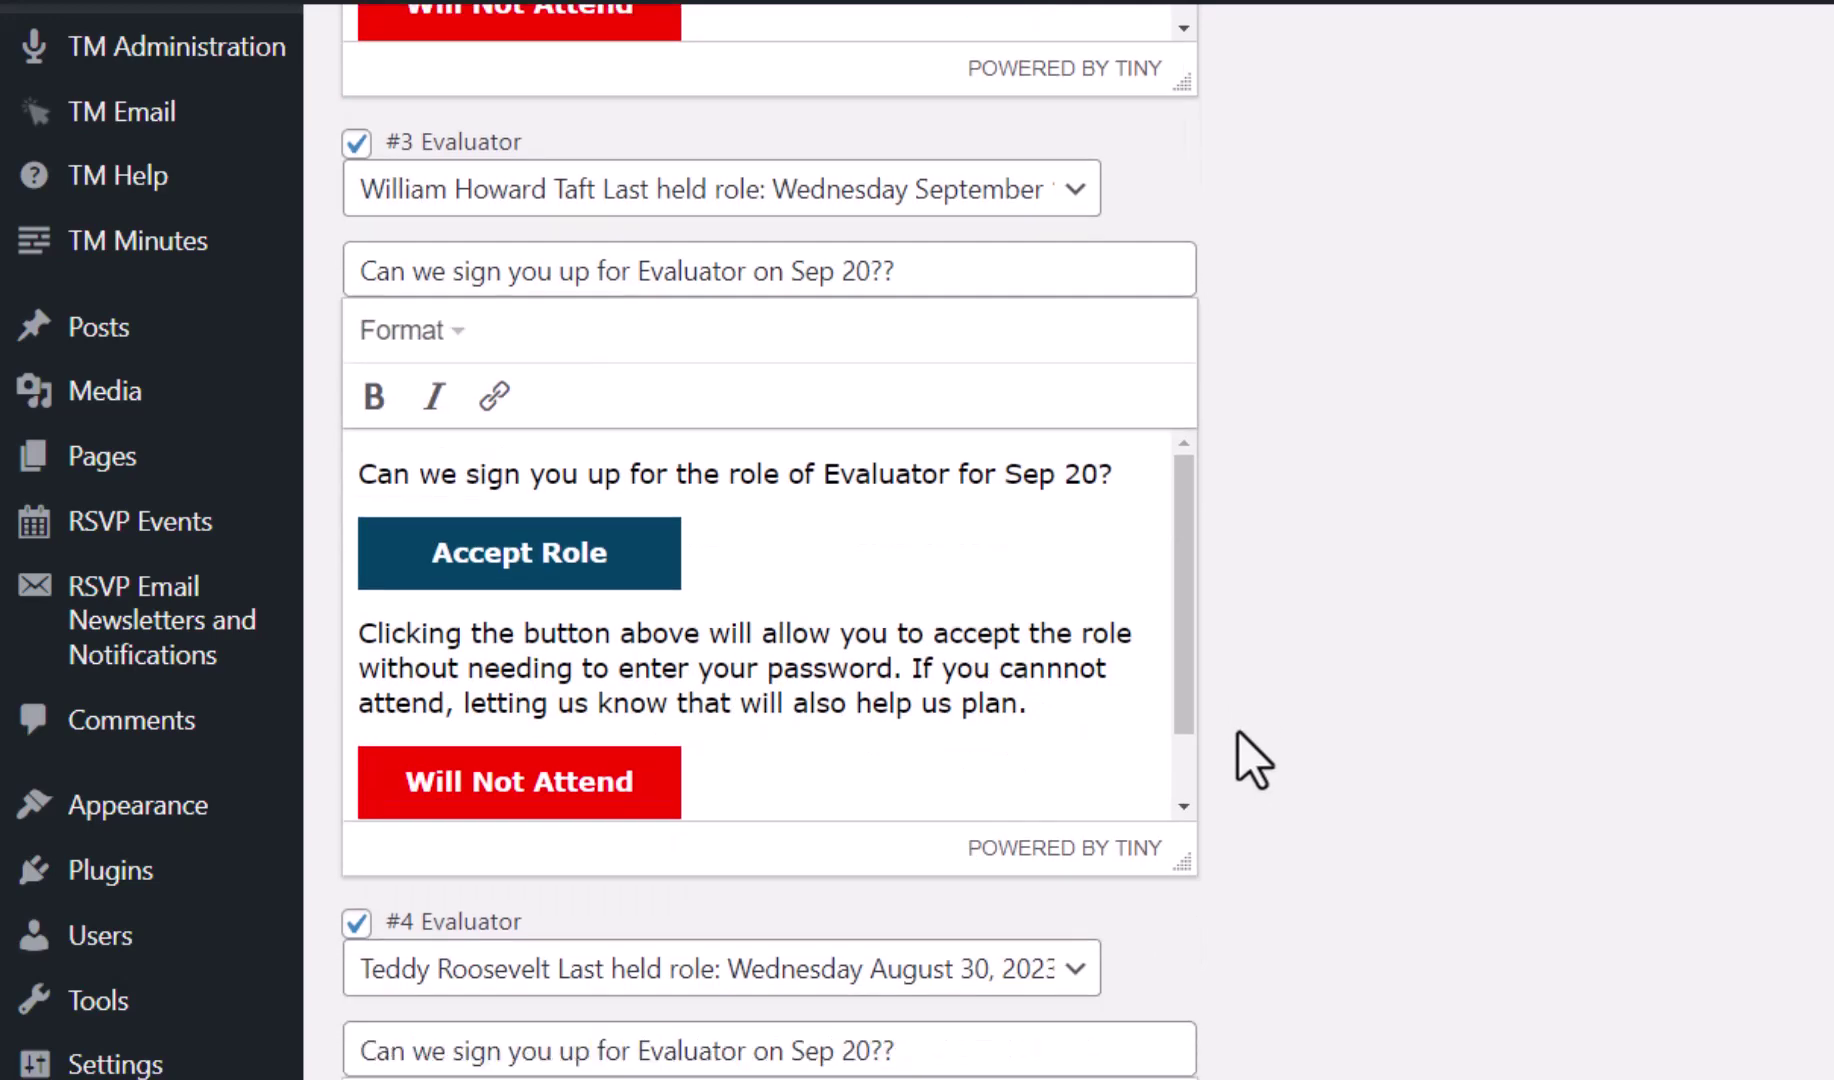
scroll(1238, 731, "down", 9)
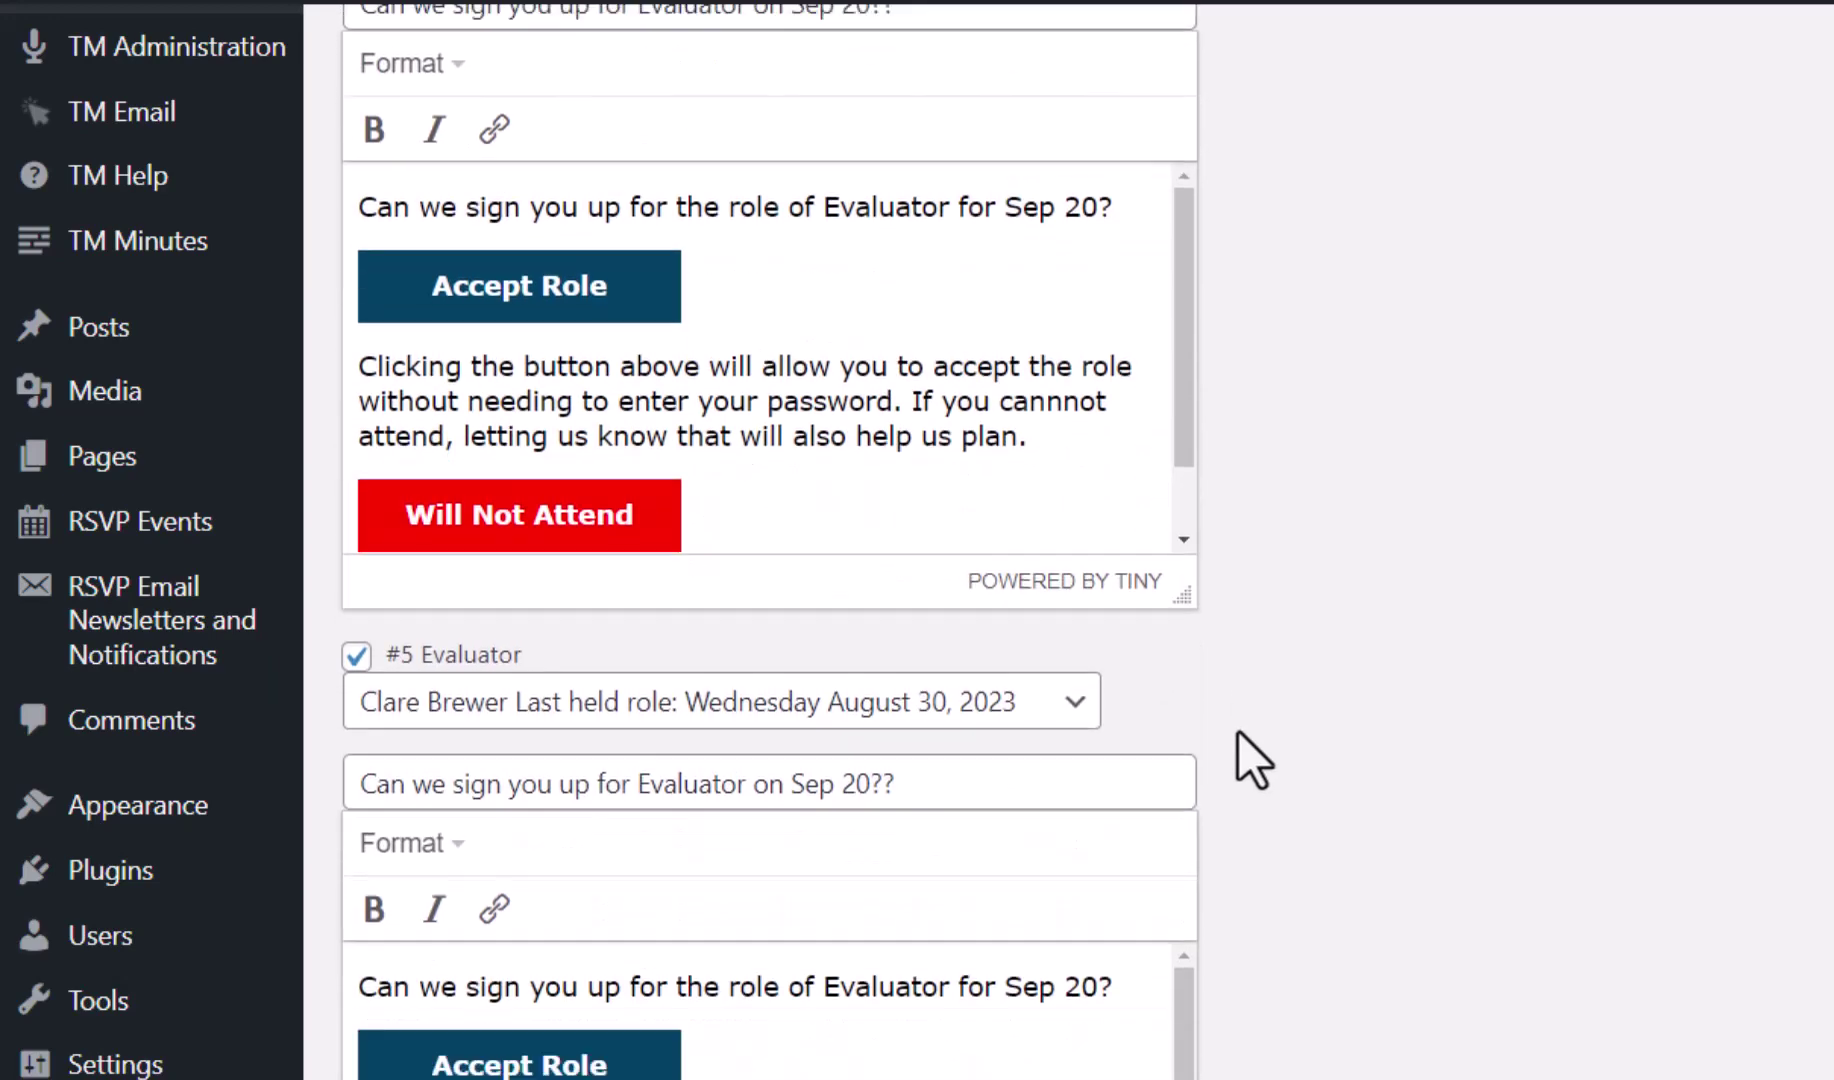
scroll(1240, 735, "down", 8)
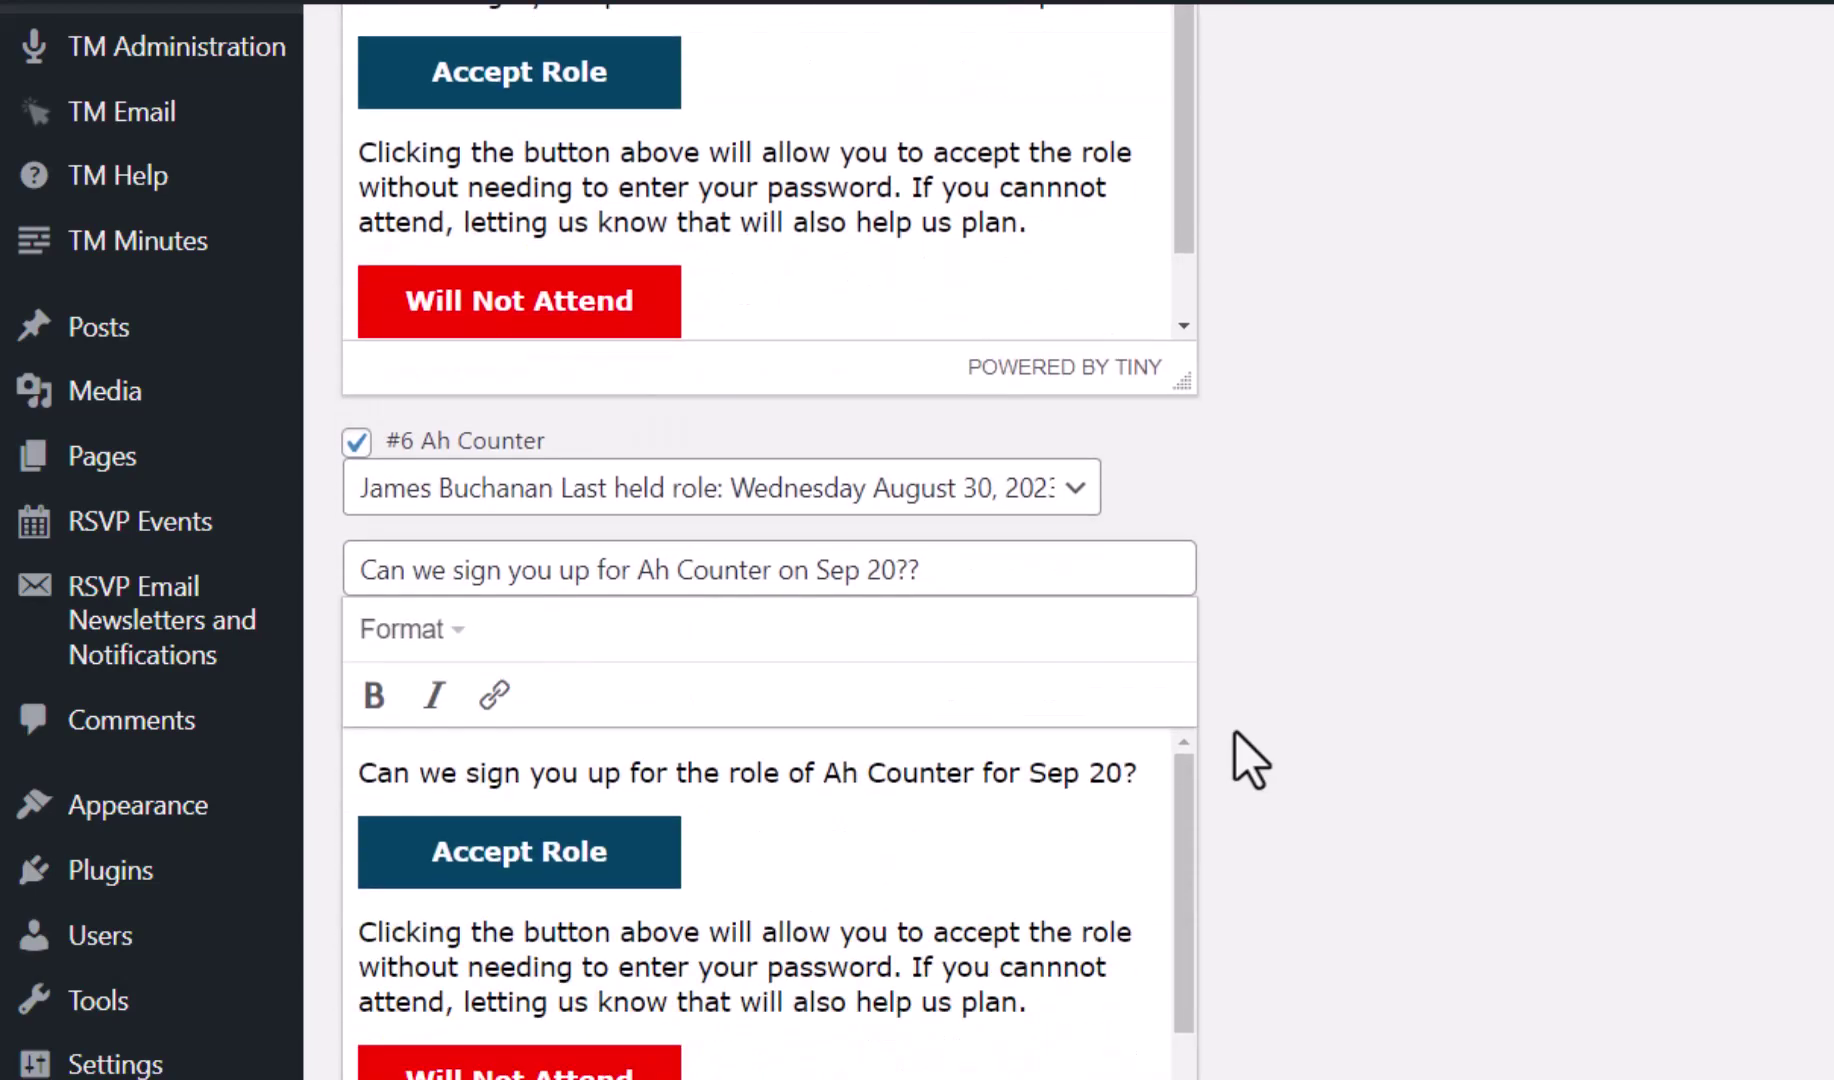
scroll(1228, 736, "down", 15)
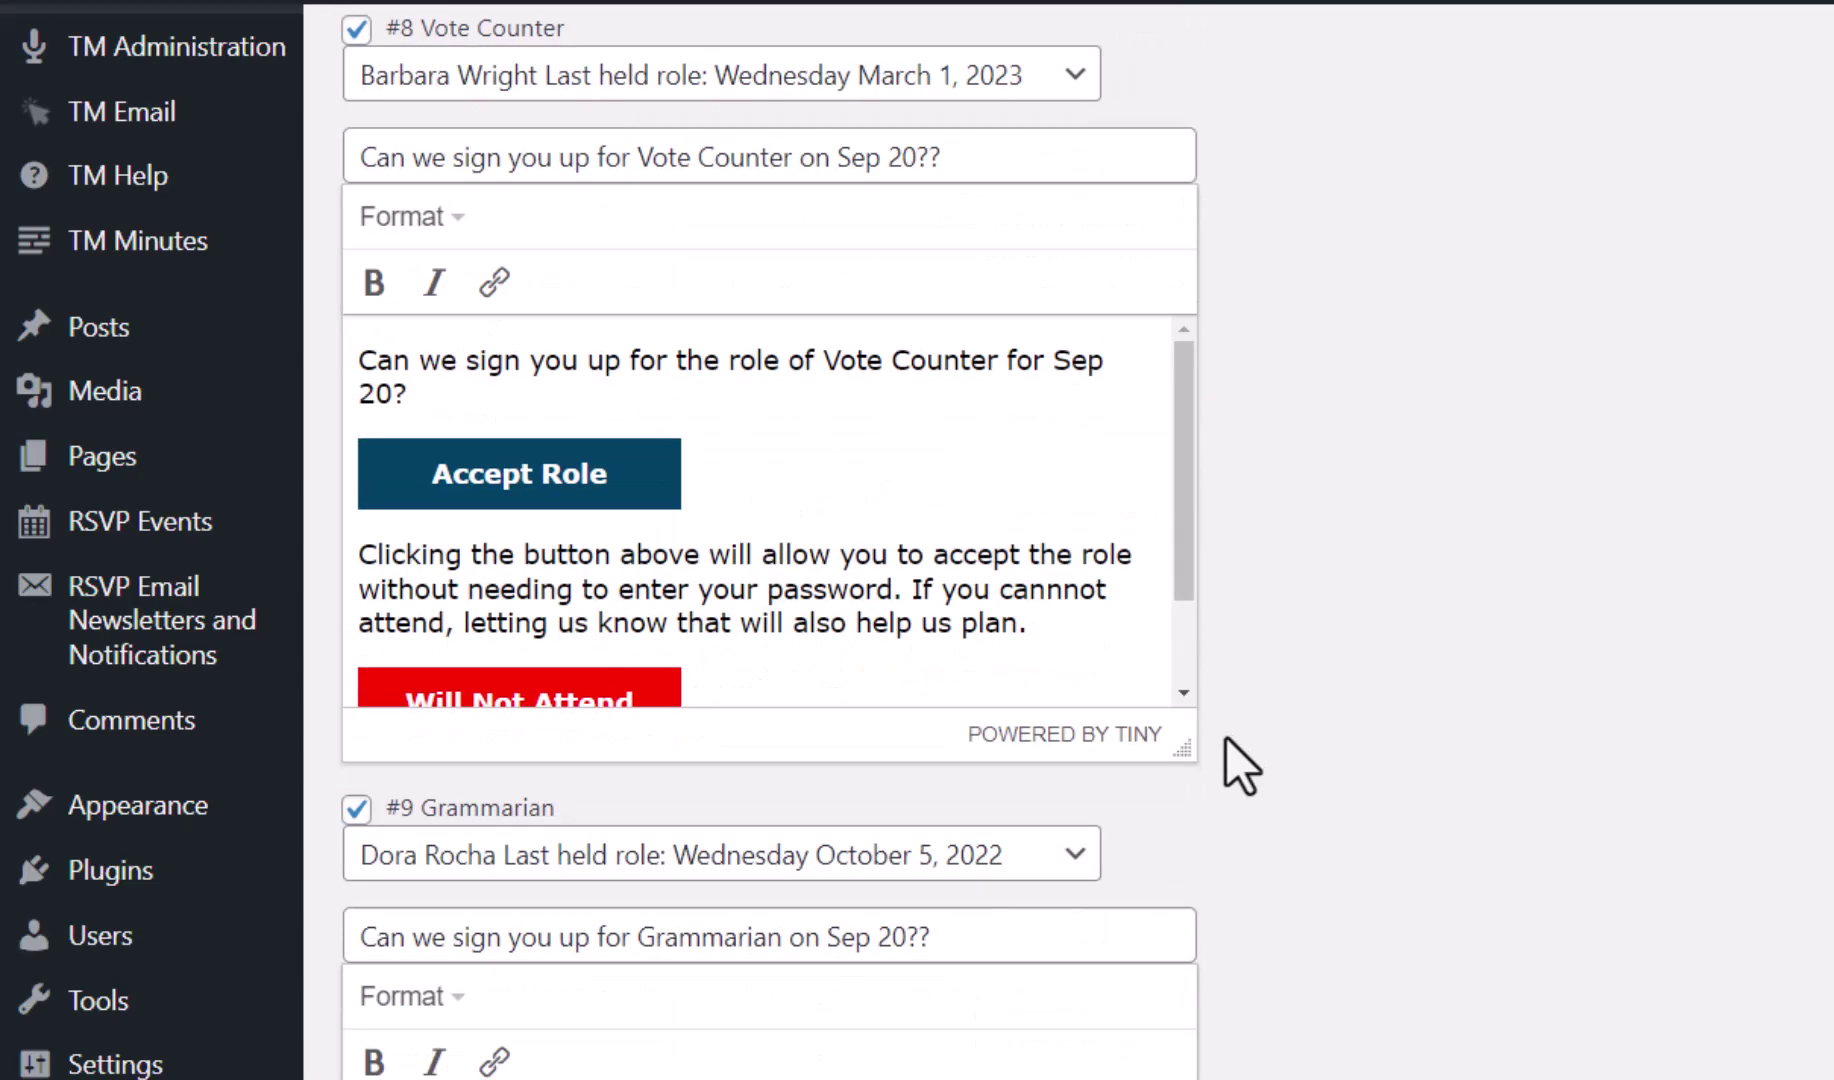
scroll(1226, 736, "down", 3)
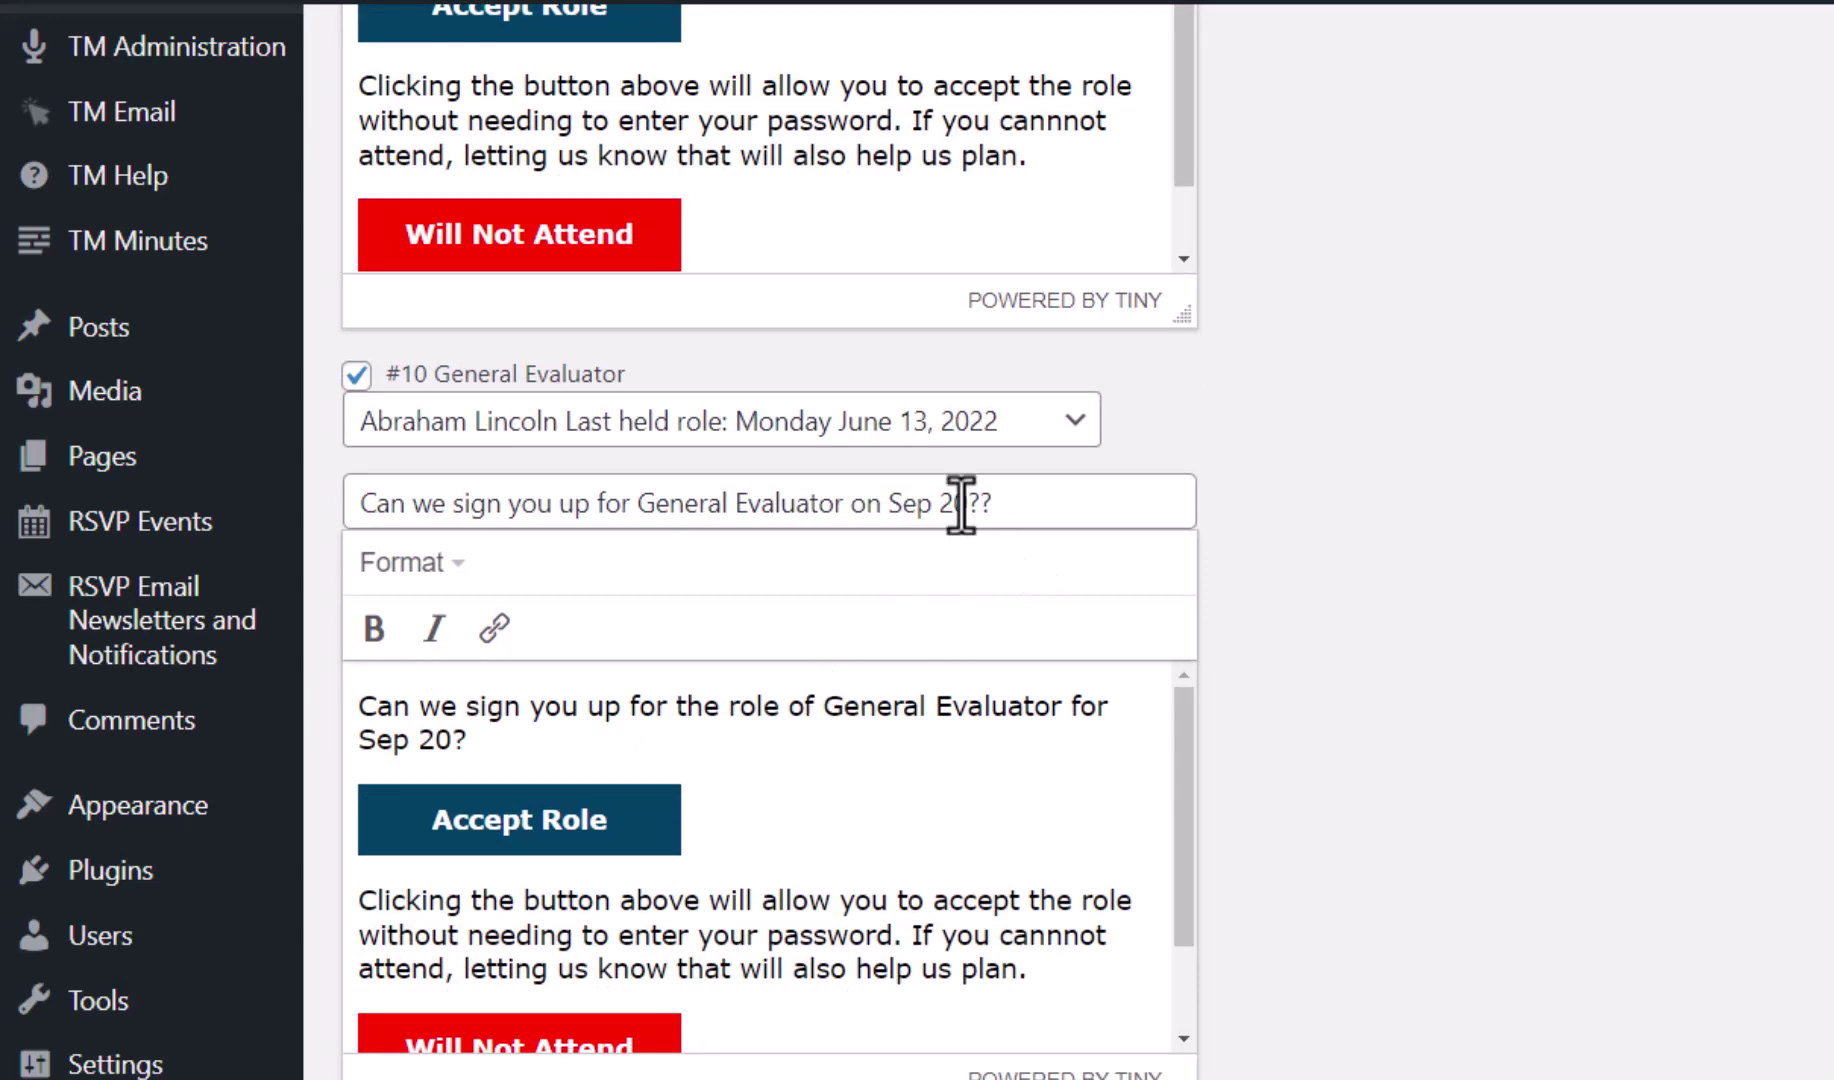
Change the #9 Grammarian suggestion to Franklin Roosevelt and send all the role suggestions for the Sep 20 meeting.
scroll(1642, 579, "up", 6)
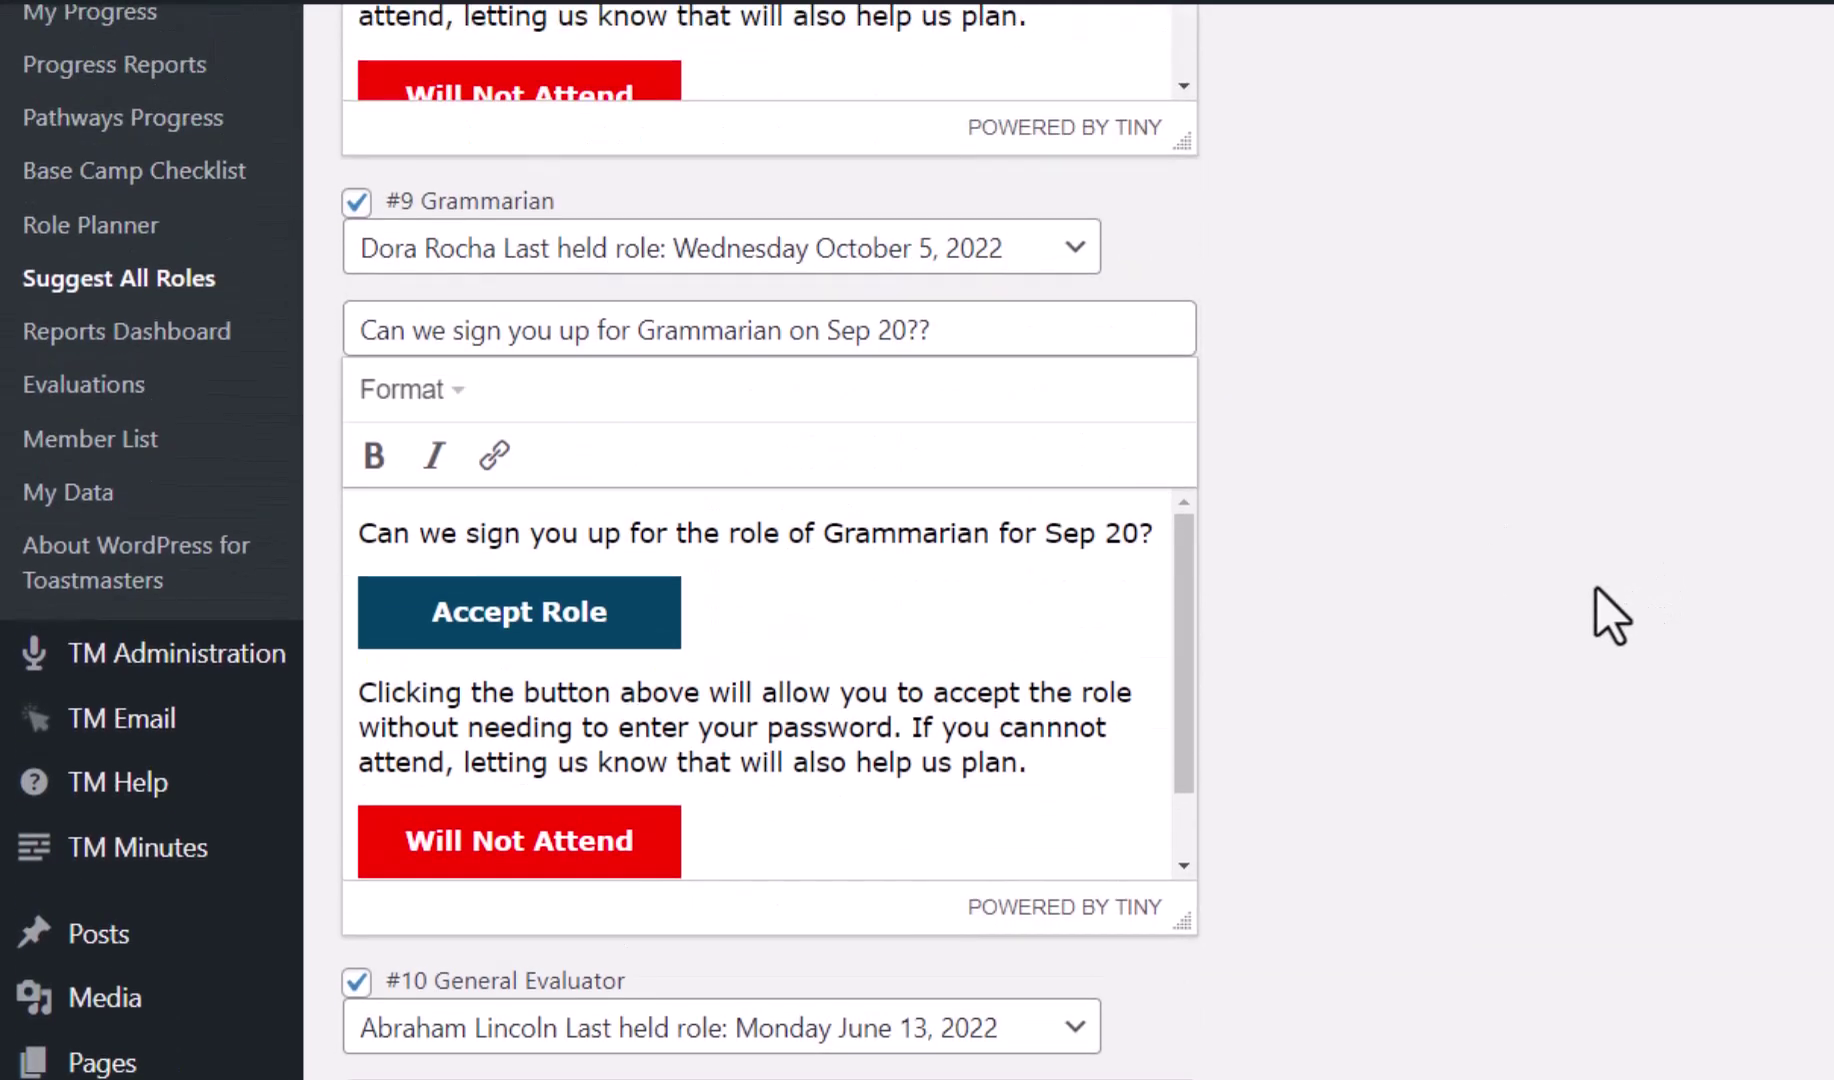
left_click(850, 262)
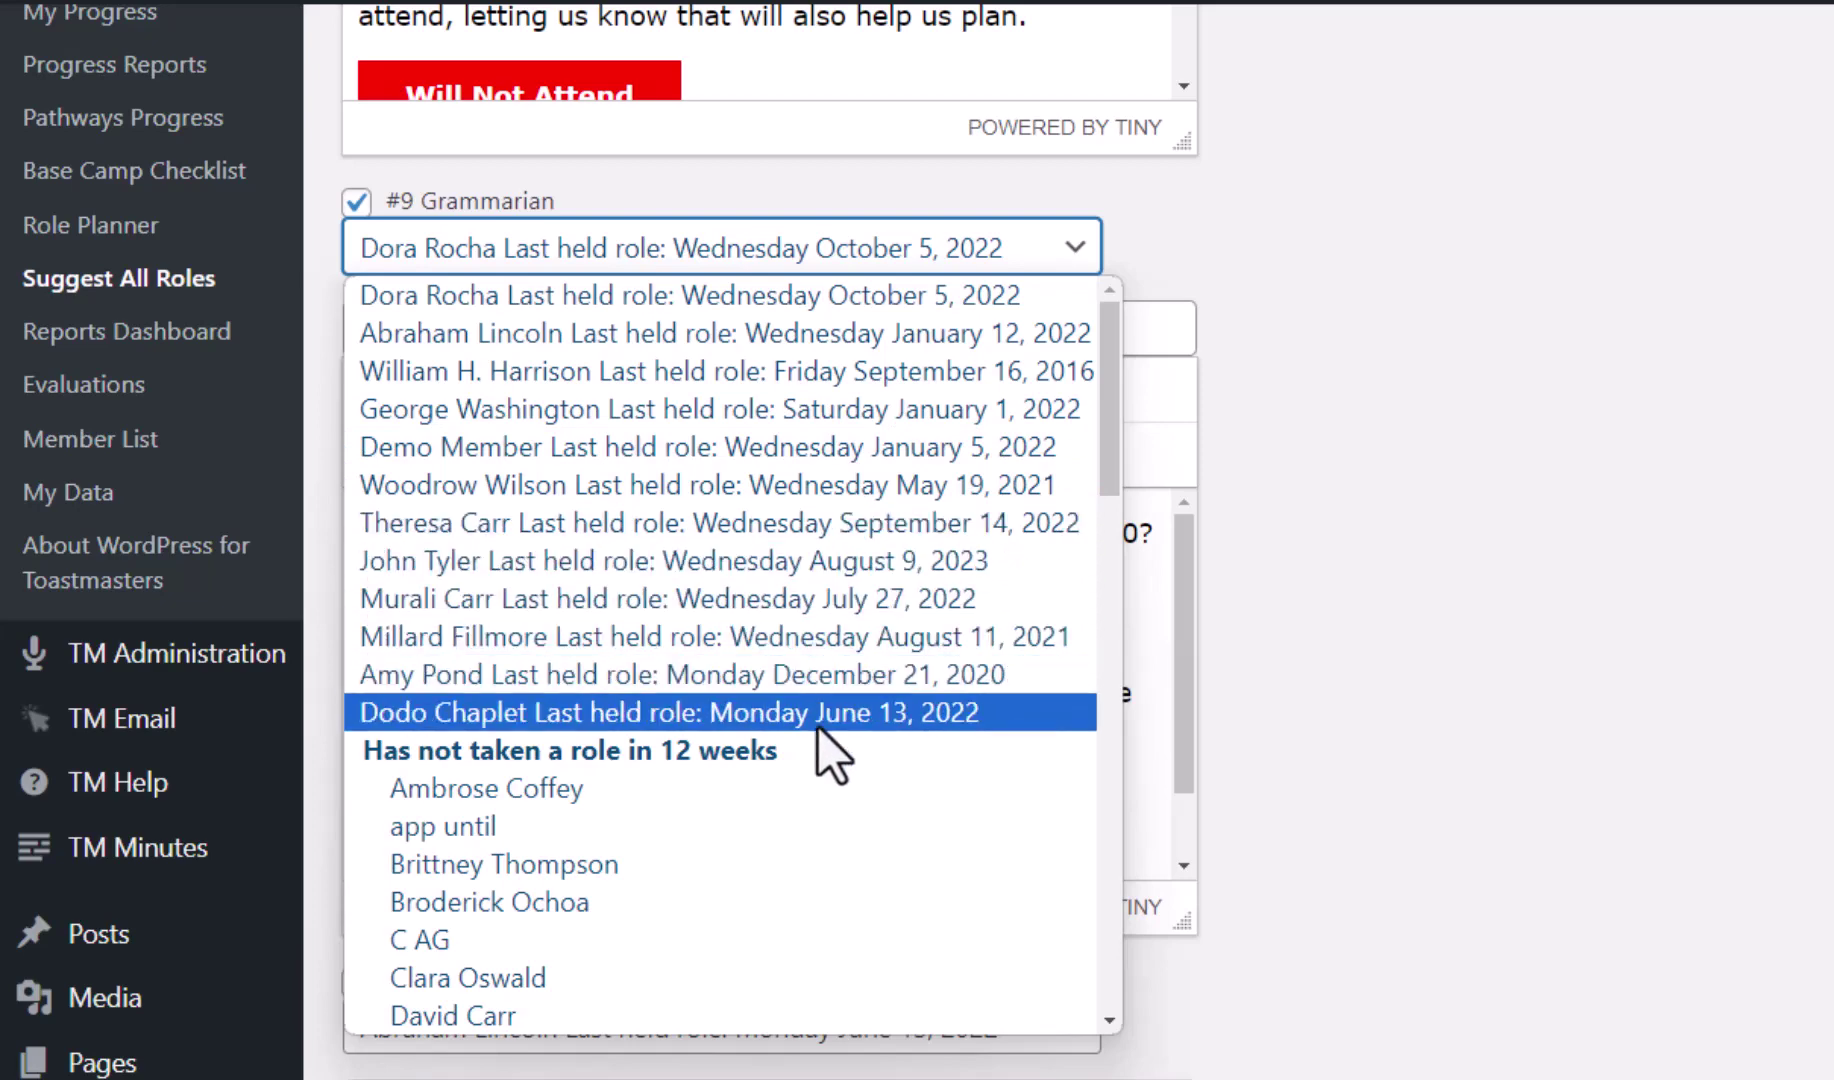
scroll(690, 945, "down", 3)
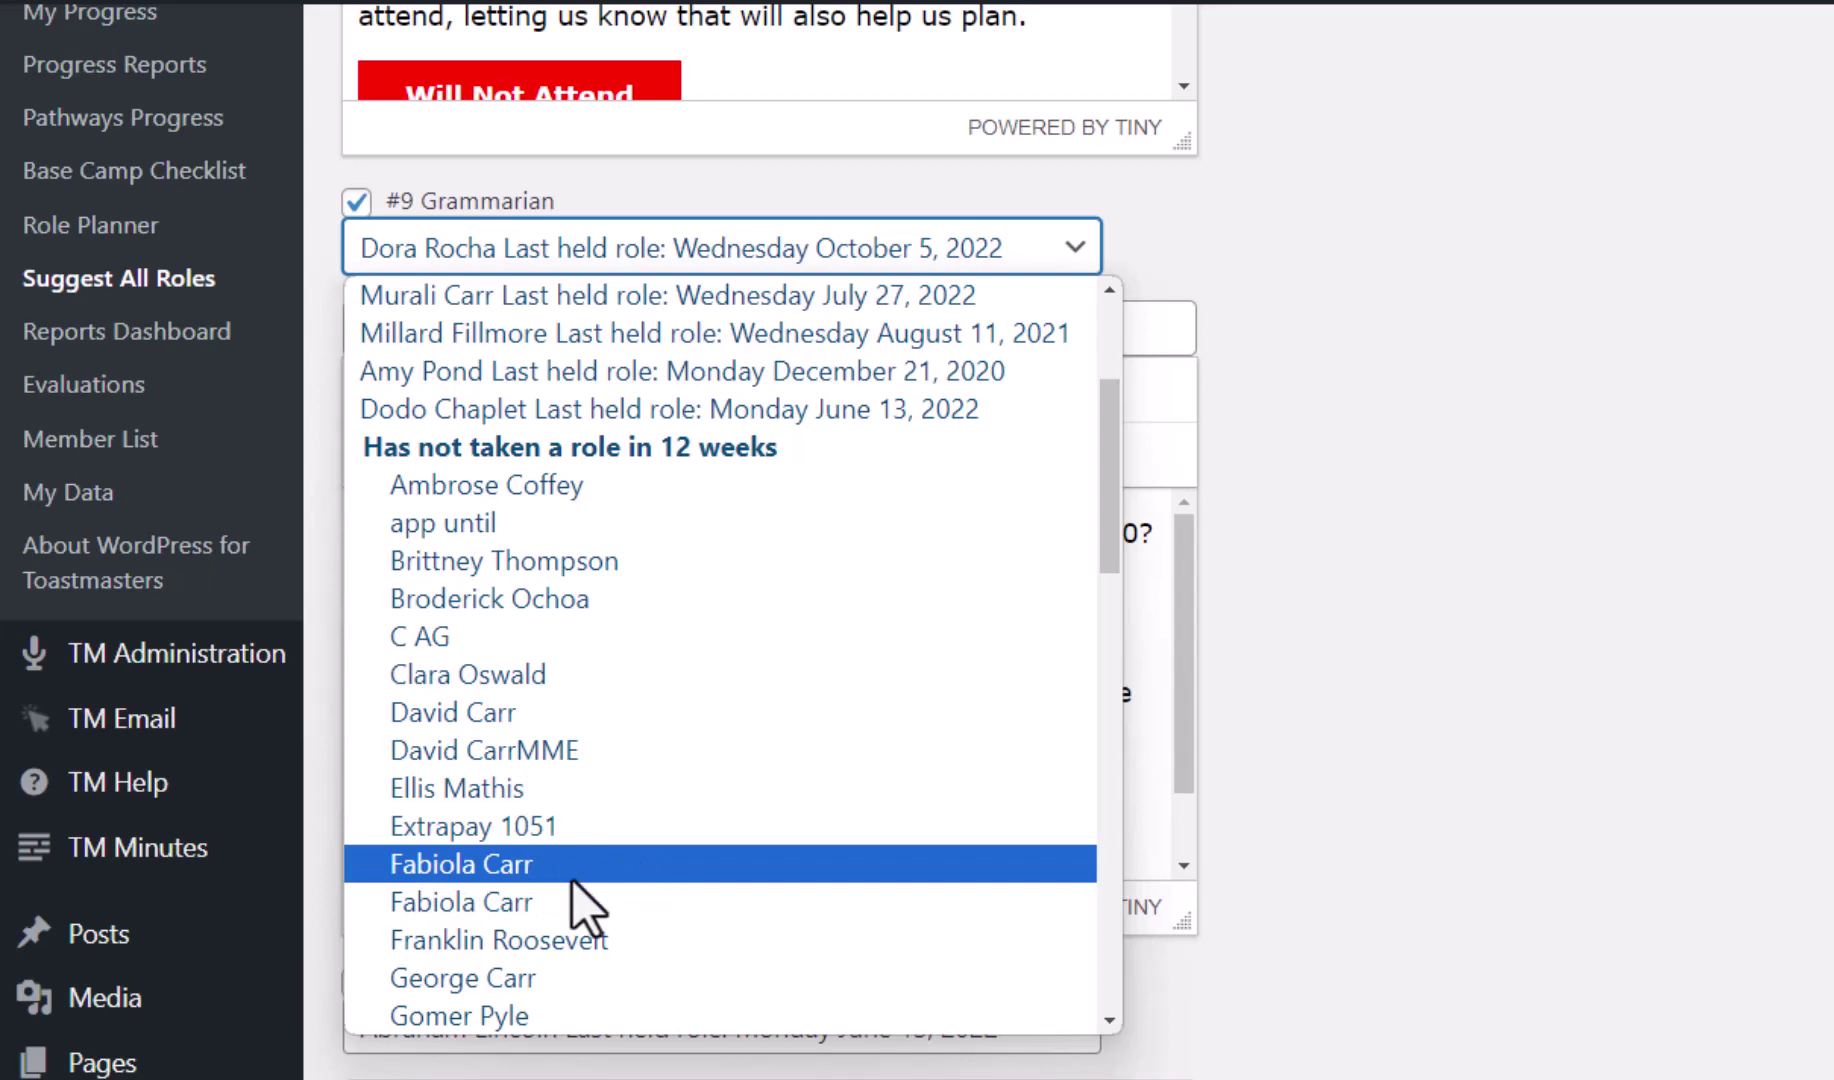
left_click(590, 945)
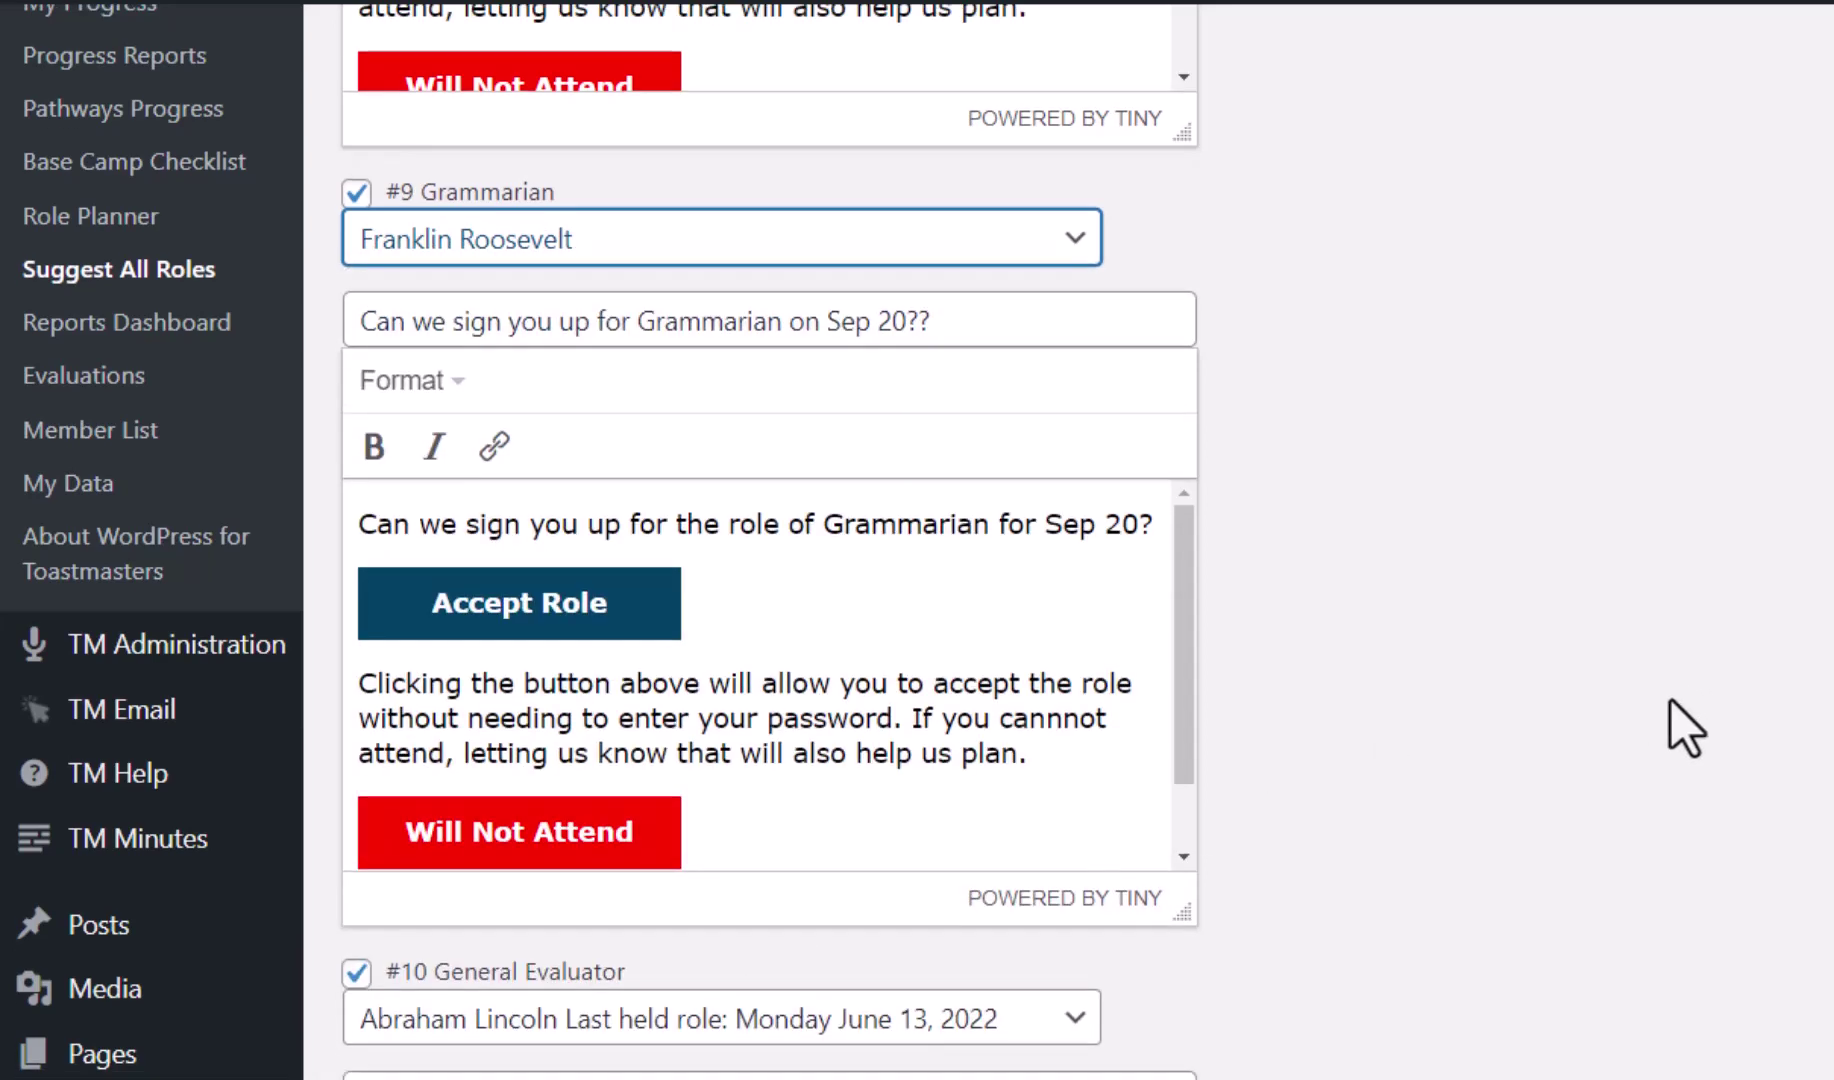
scroll(1671, 701, "down", 5)
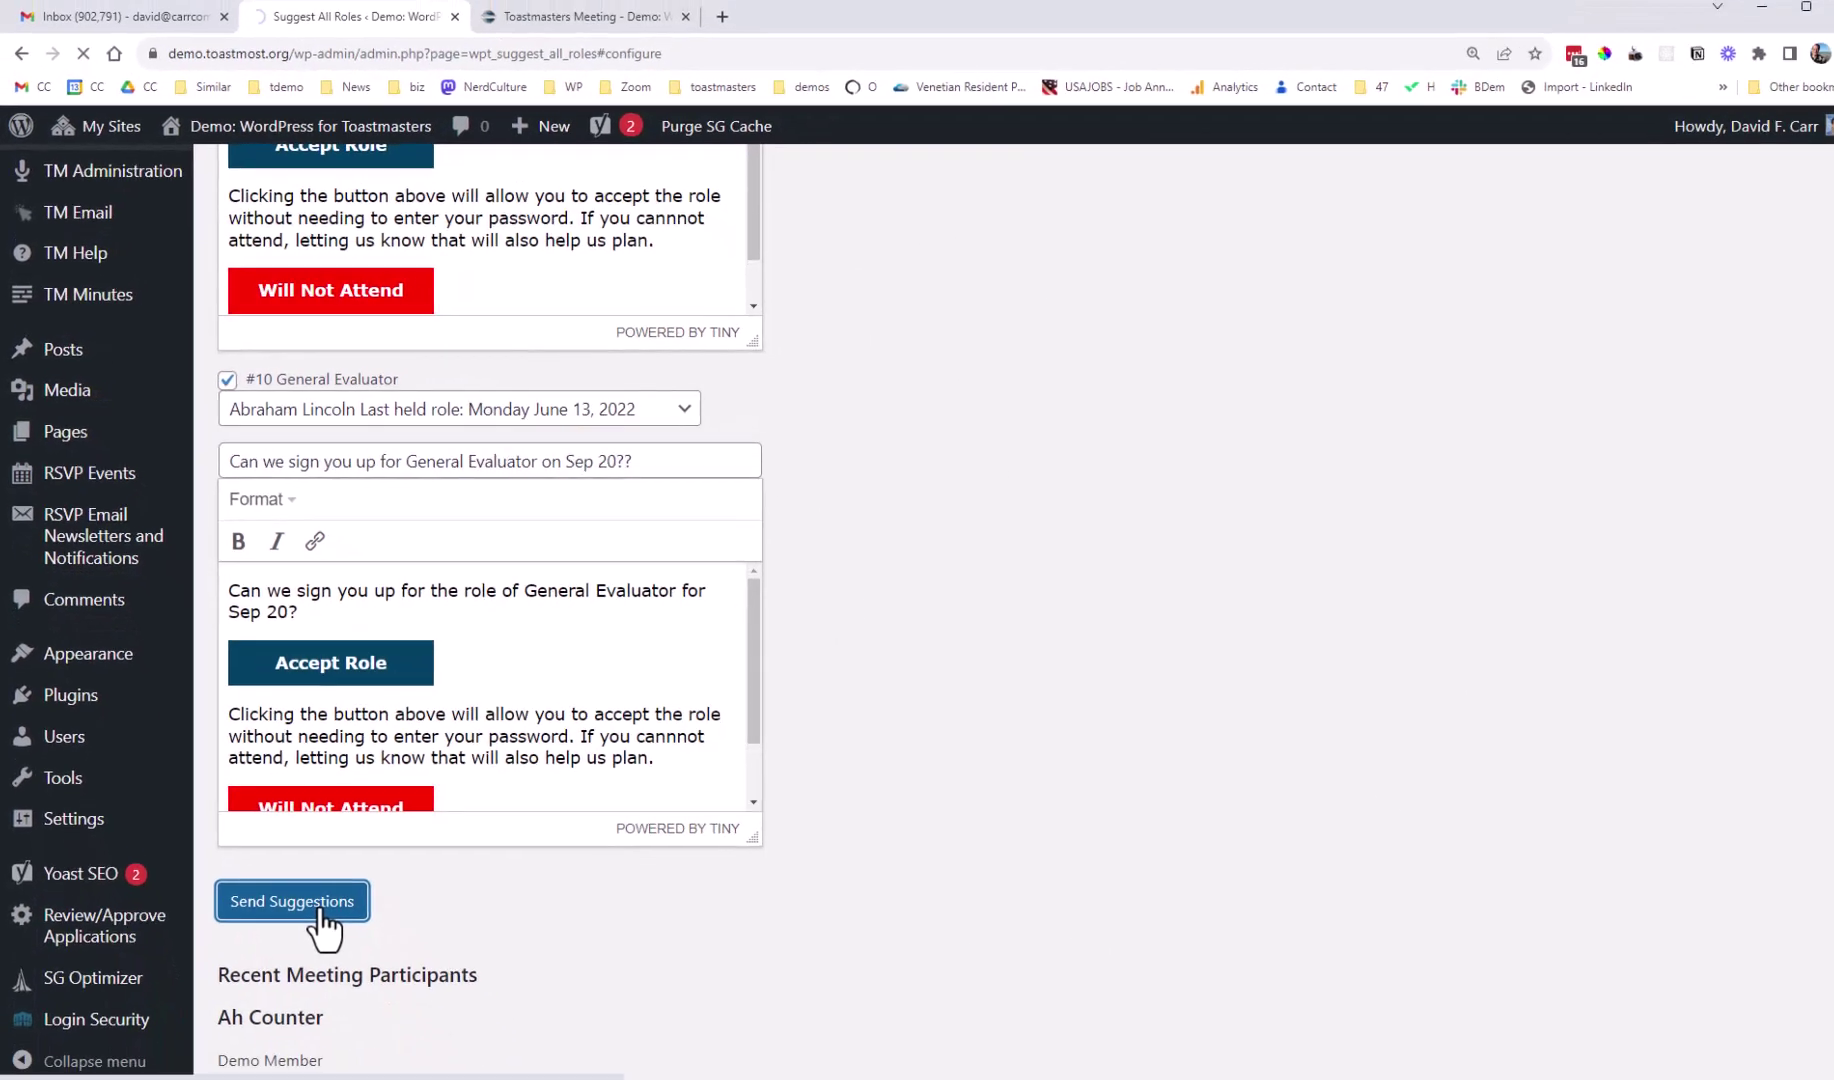
left_click(305, 900)
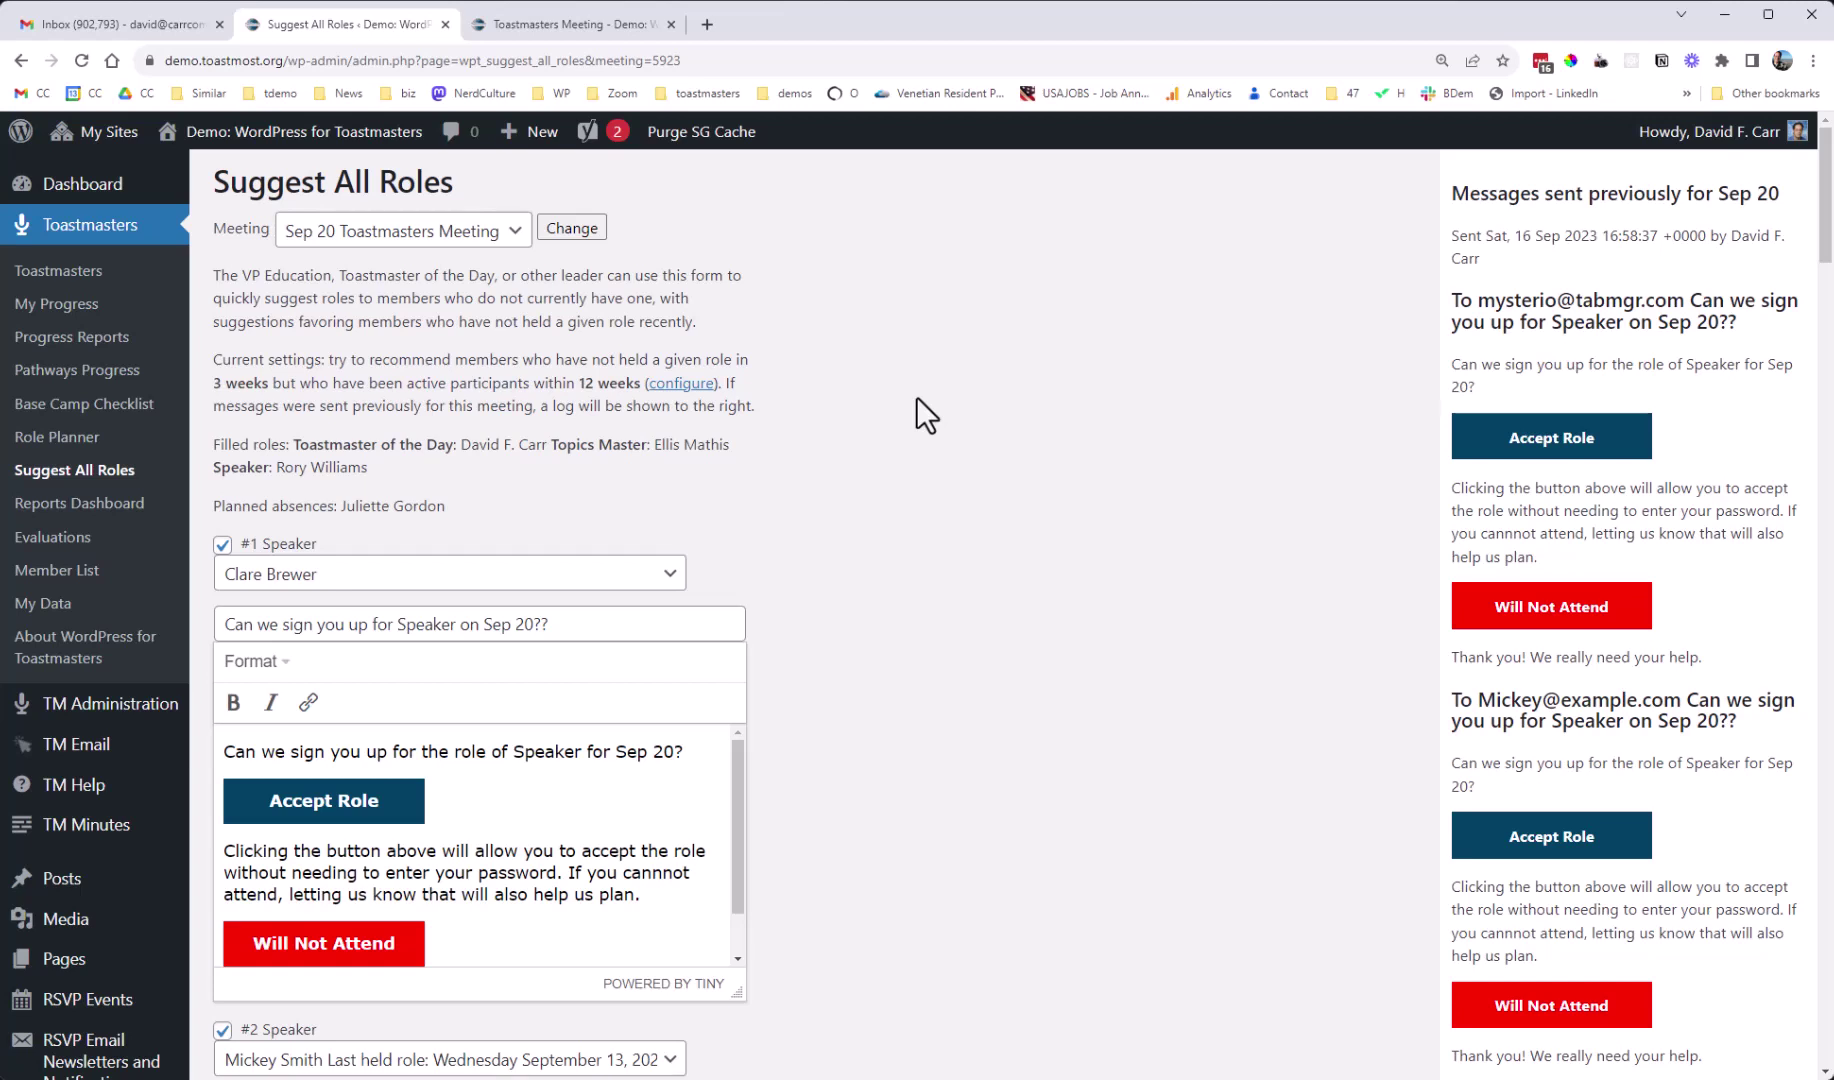
Switch to the Gmail inbox and open the message "Can we sign you up for General Evaluator on Sep 20??".
left_click(92, 24)
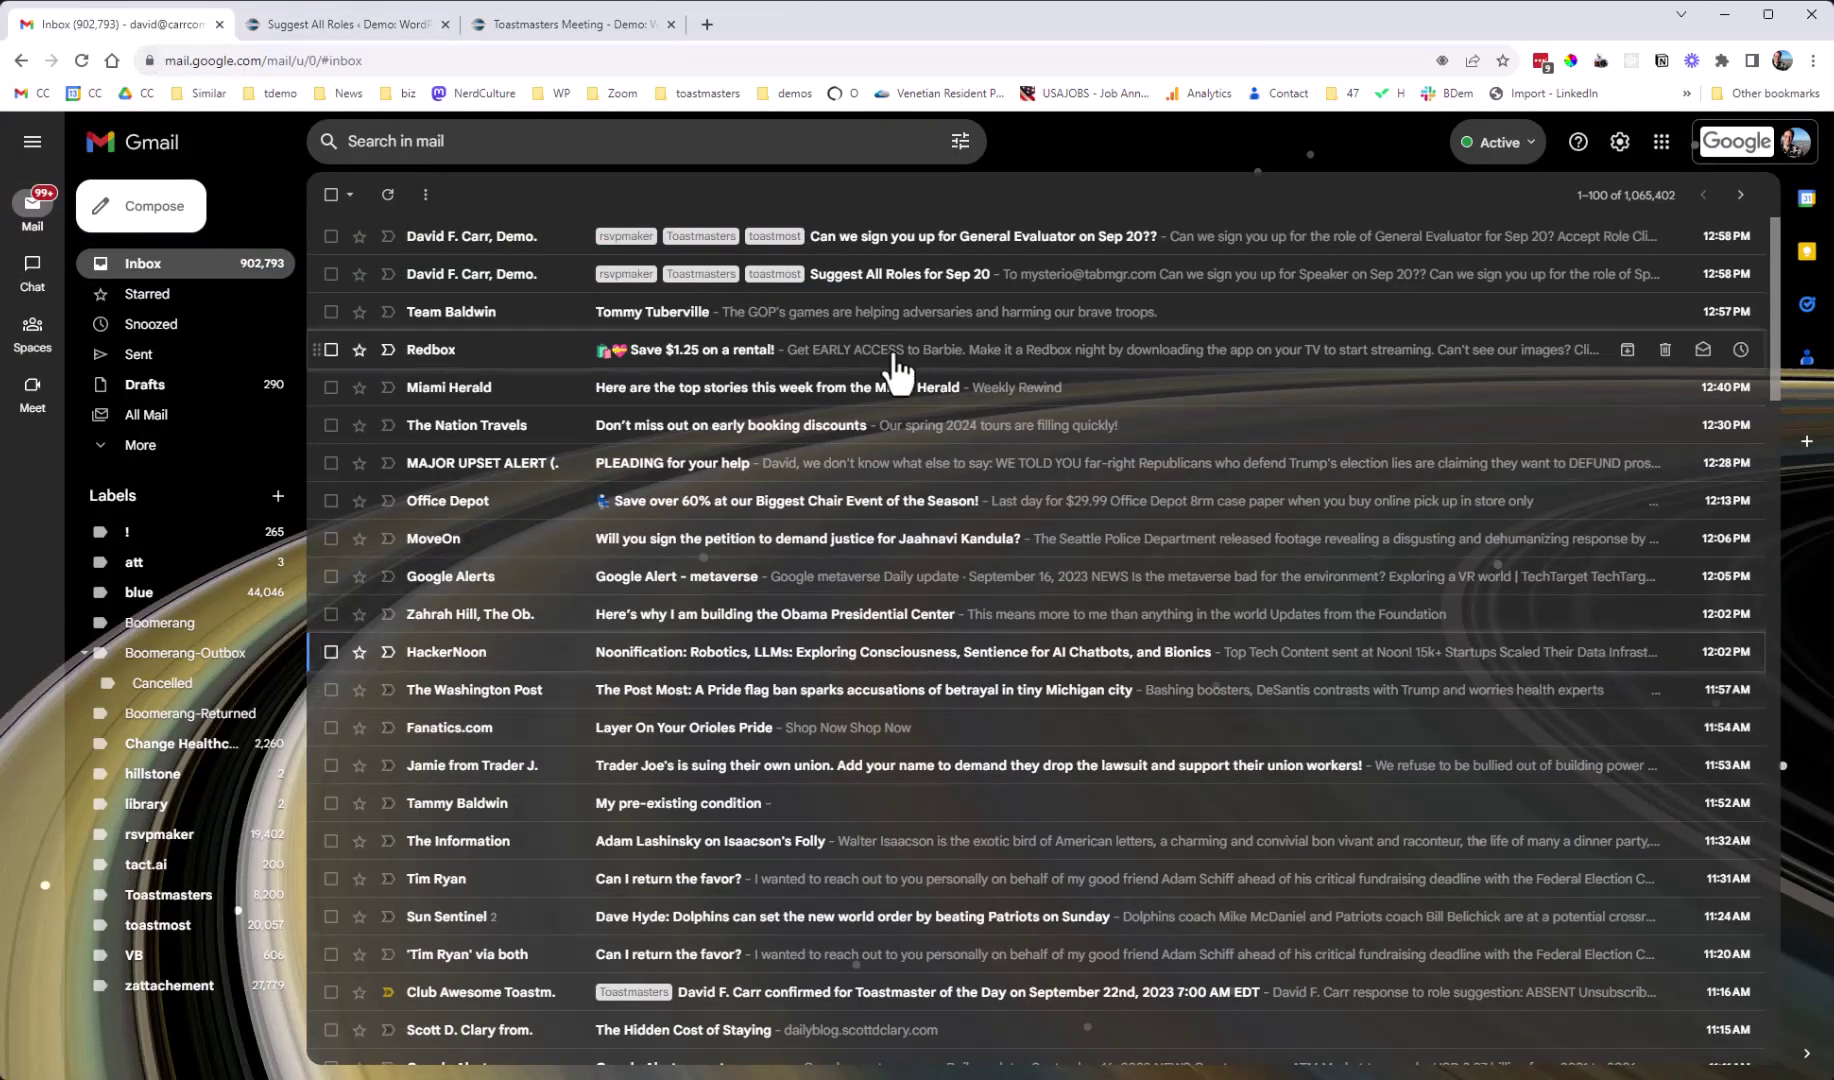
left_click(902, 236)
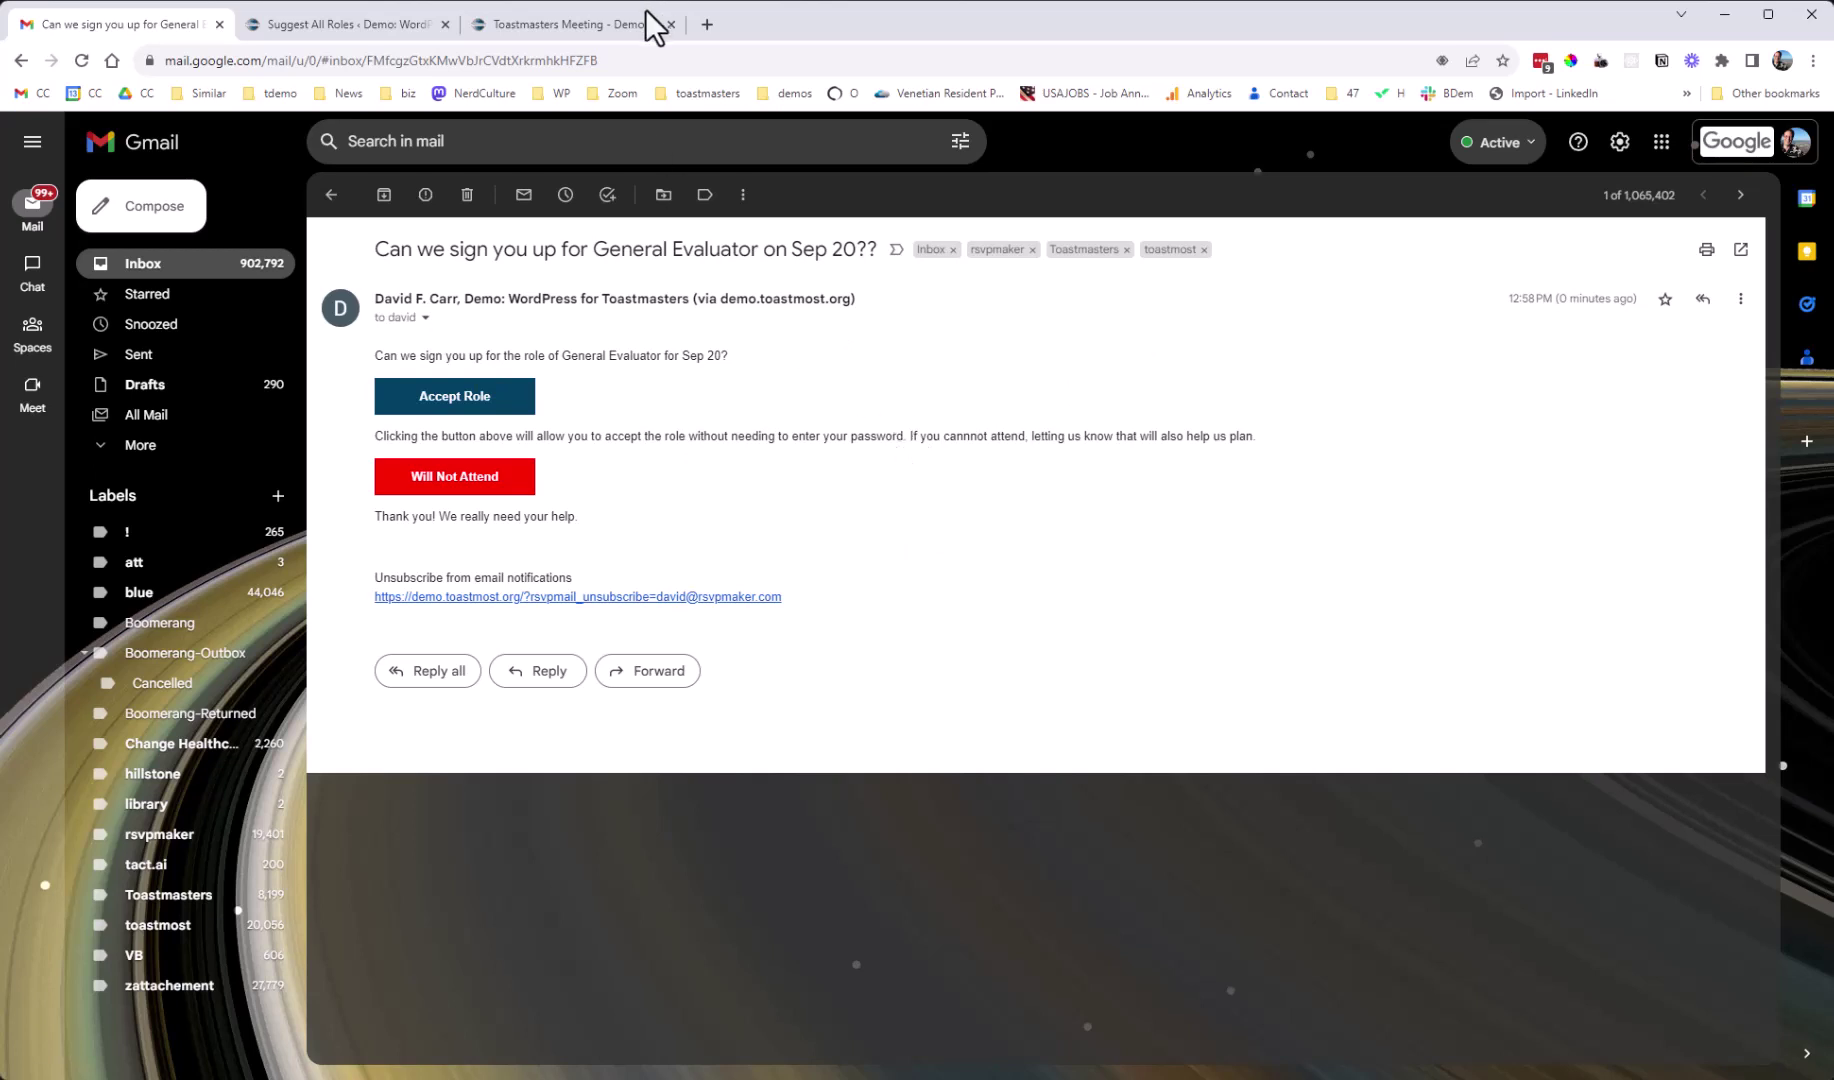
Log out of the demo Toastmasters site and close both of its browser tabs.
left_click(580, 24)
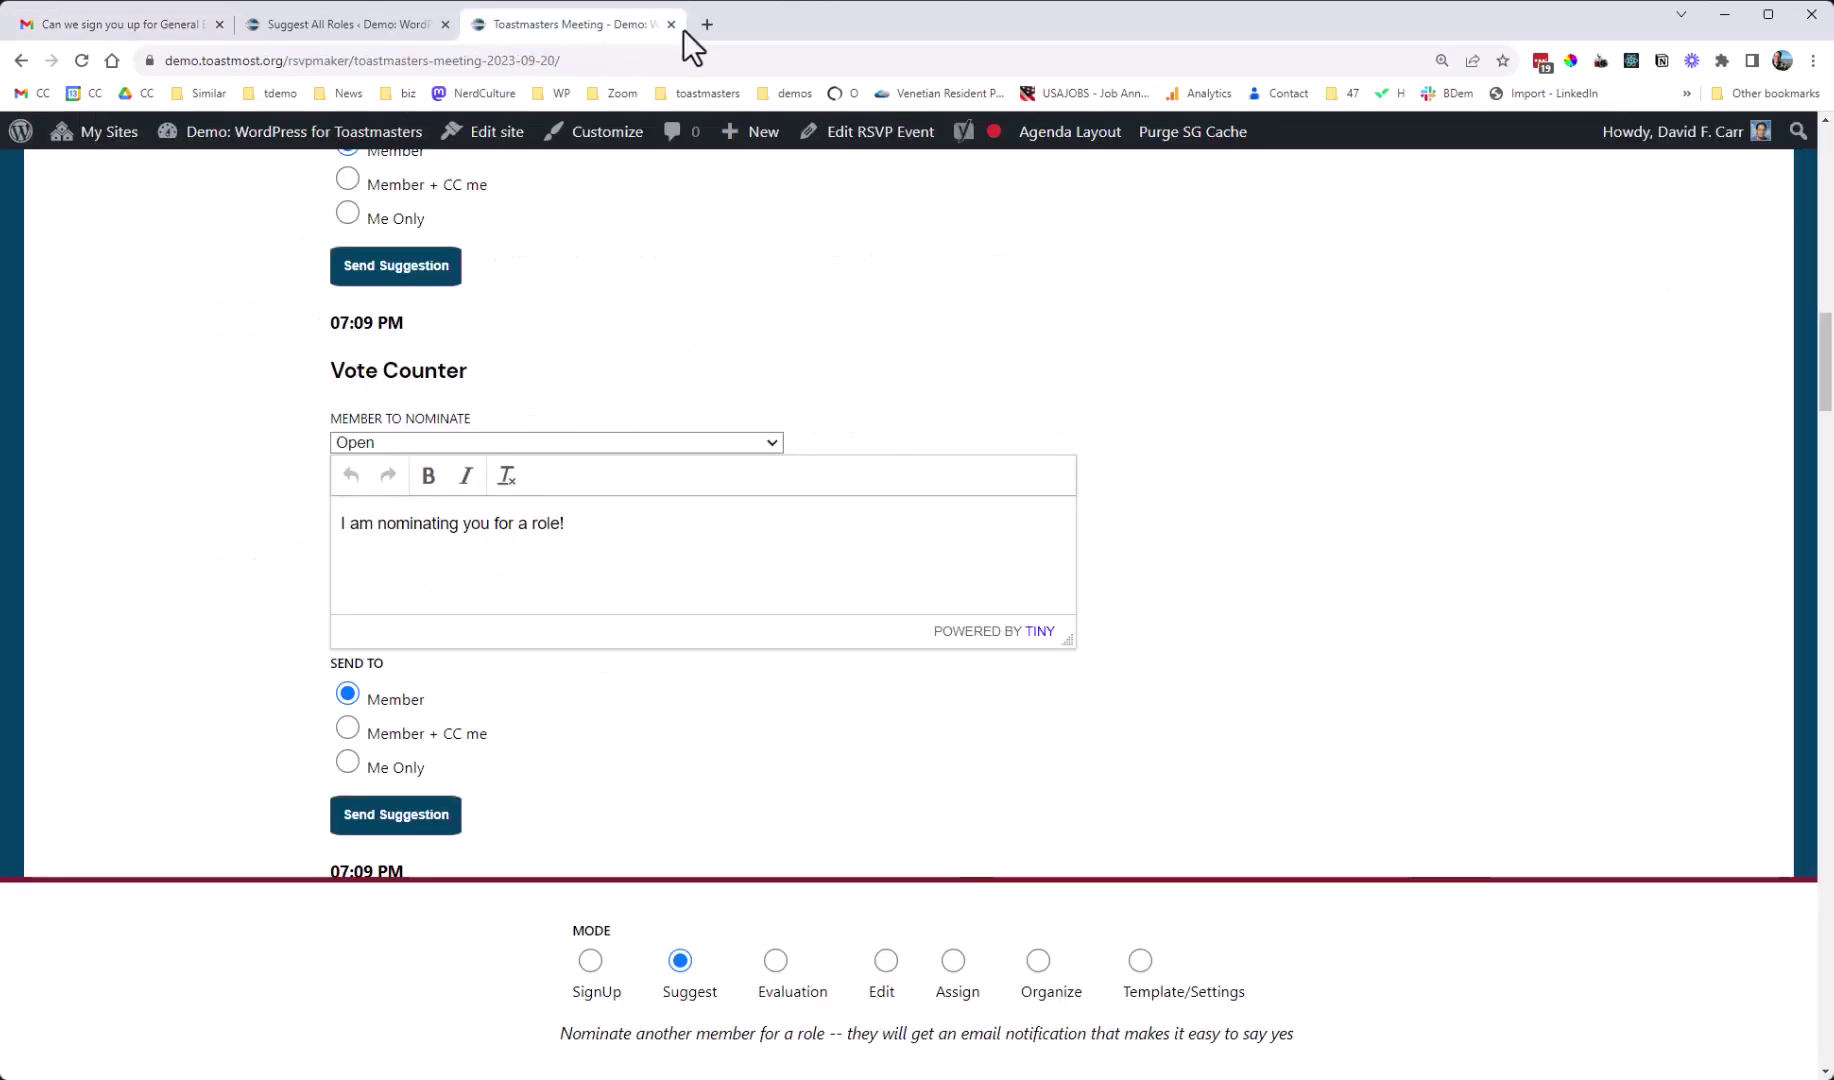
mouse_move(1677, 146)
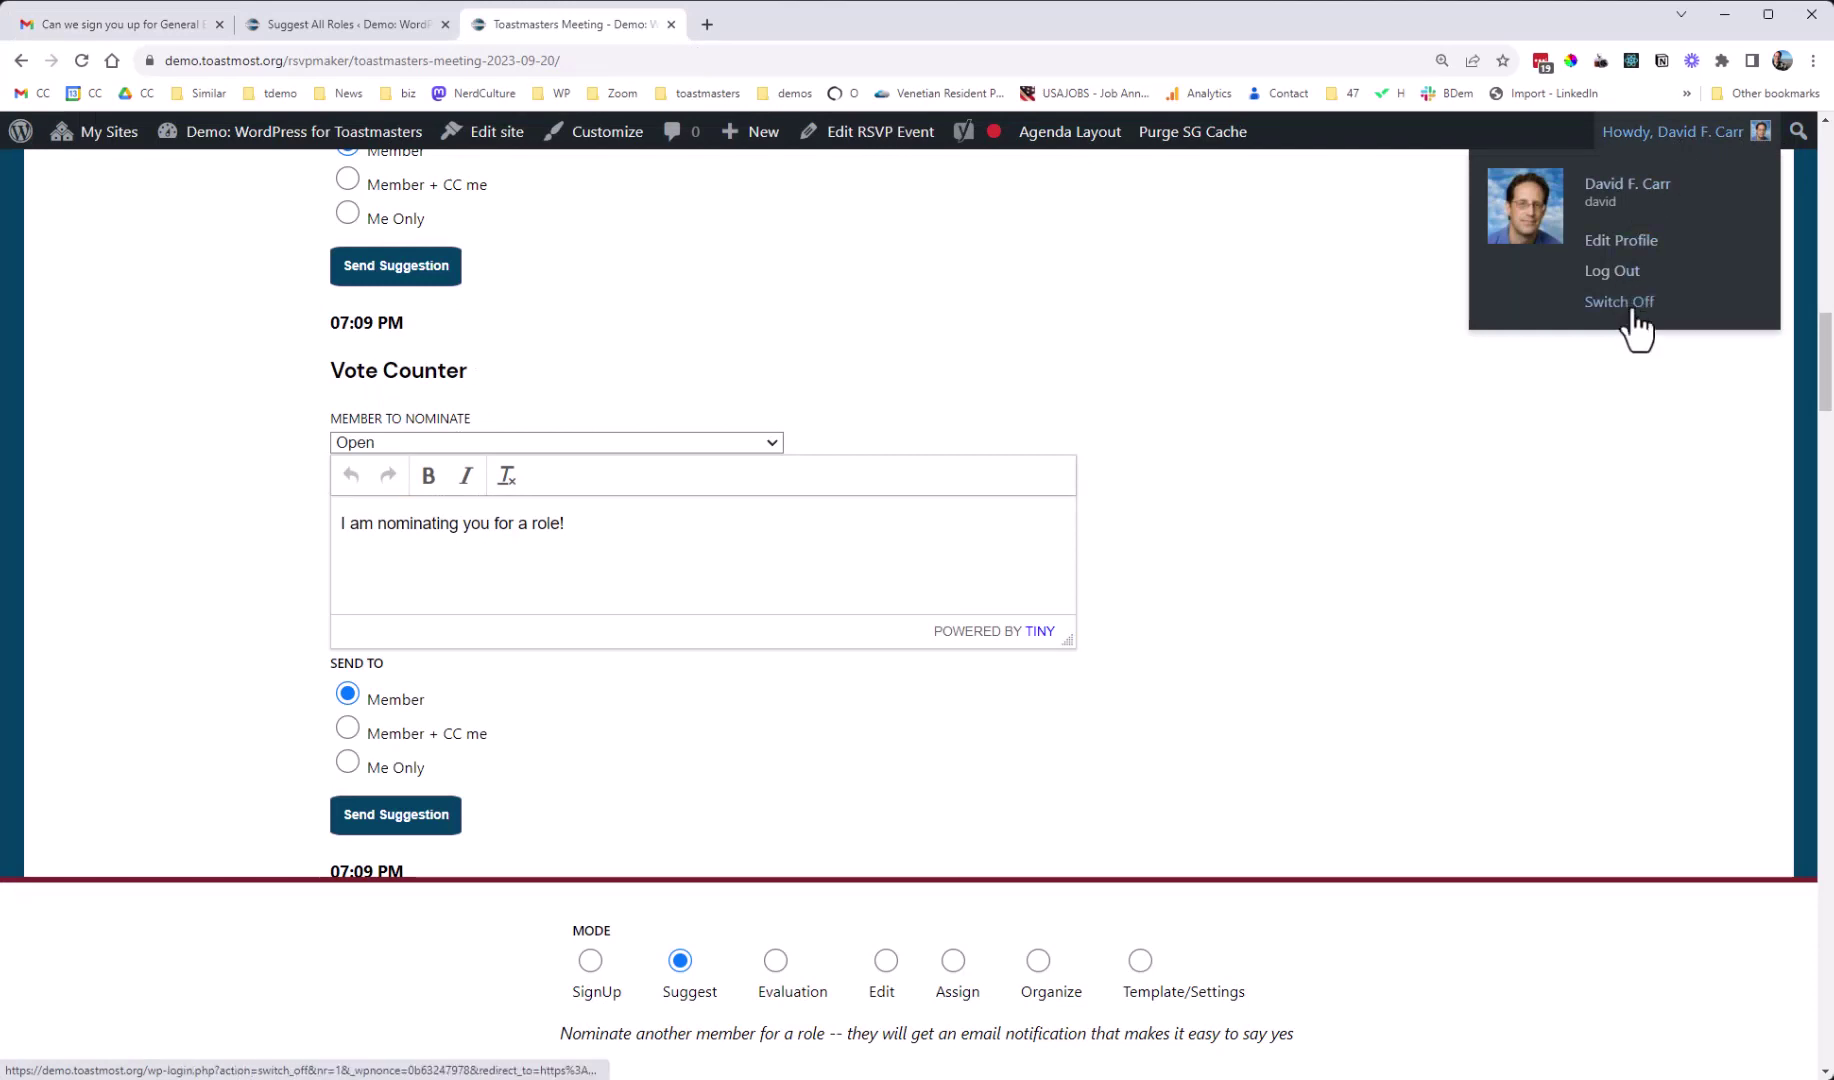
left_click(1619, 273)
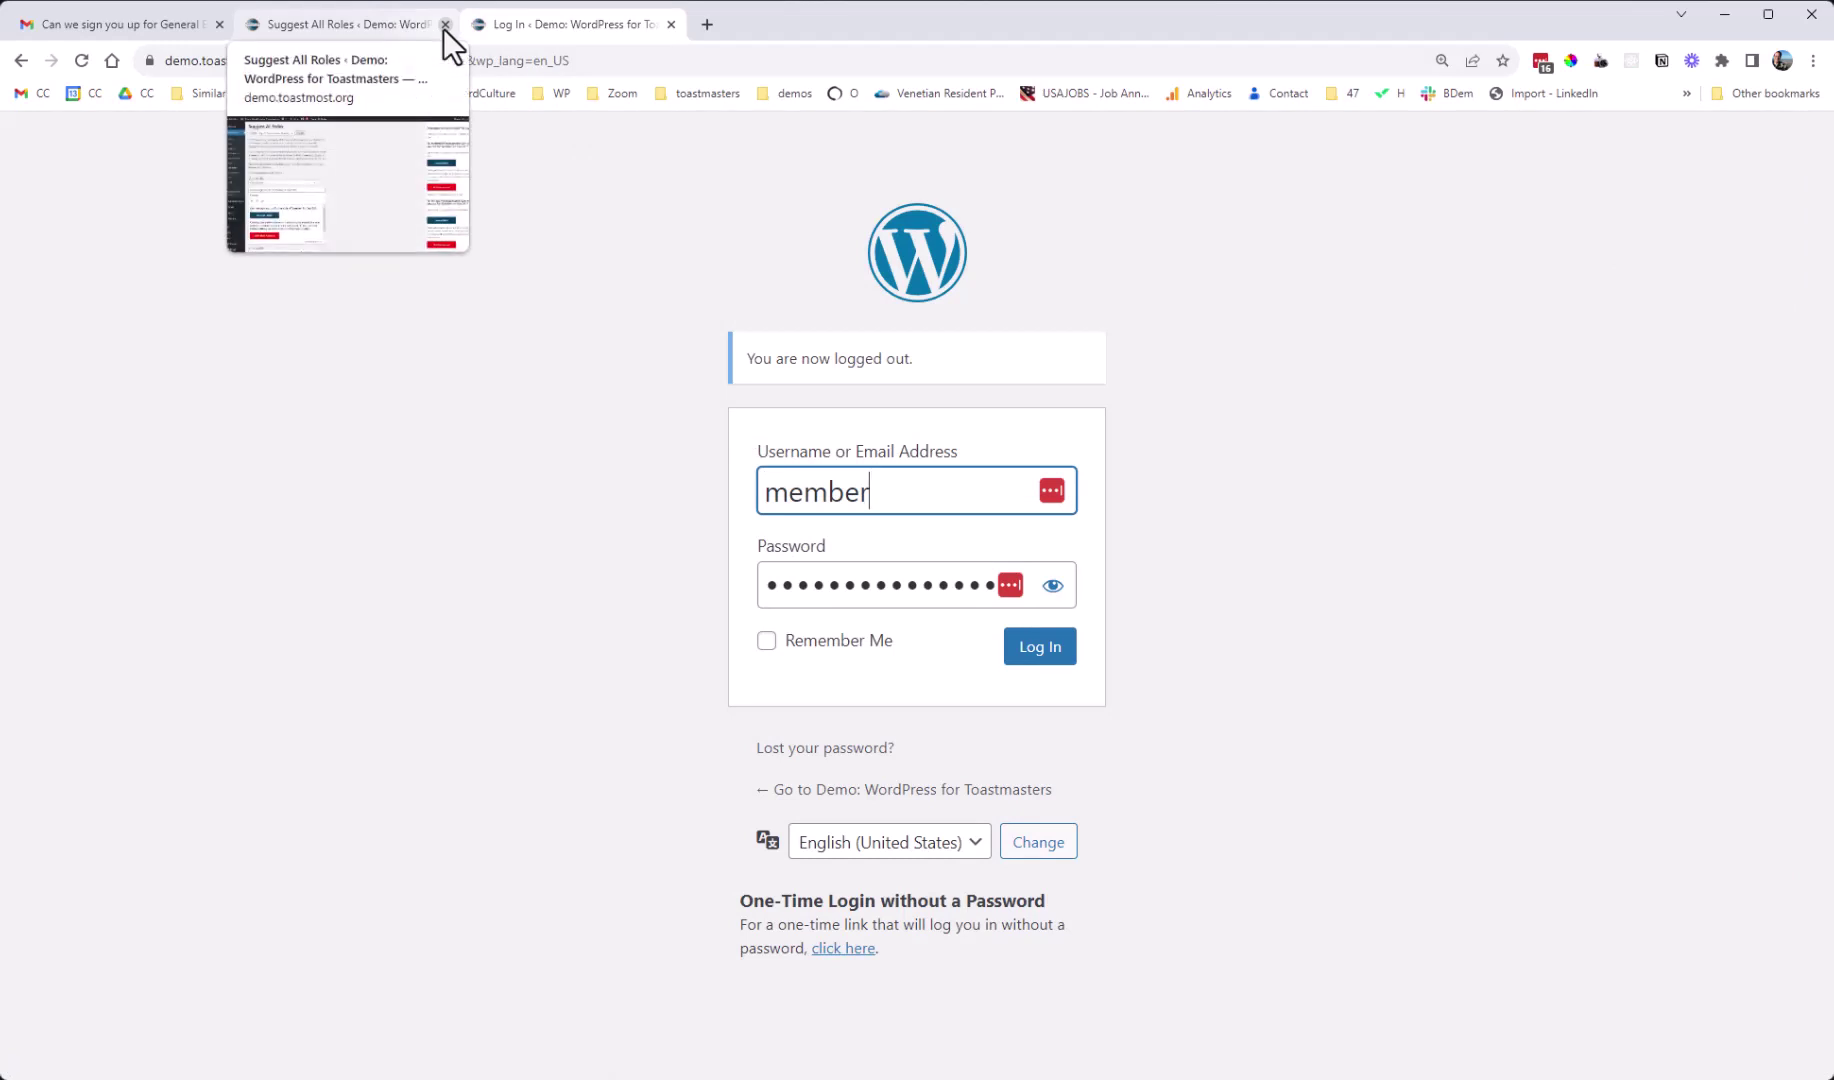
left_click(444, 26)
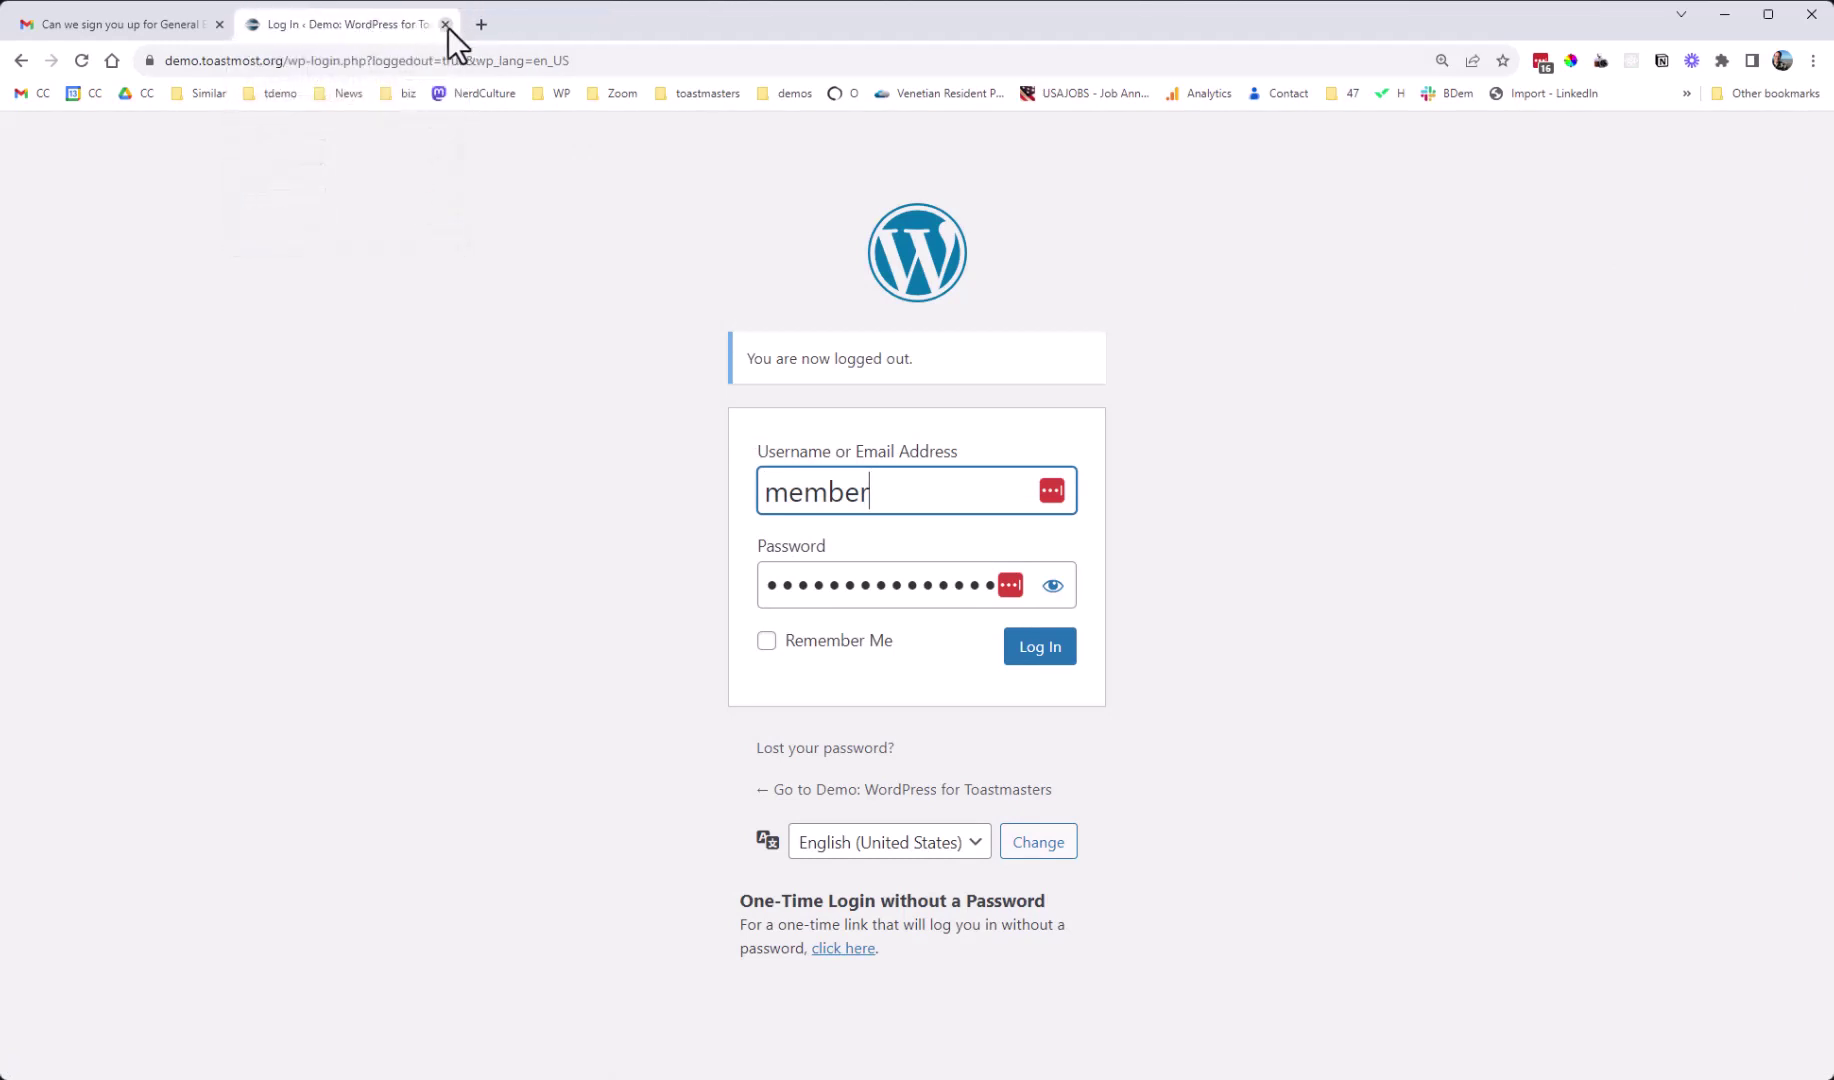
left_click(445, 24)
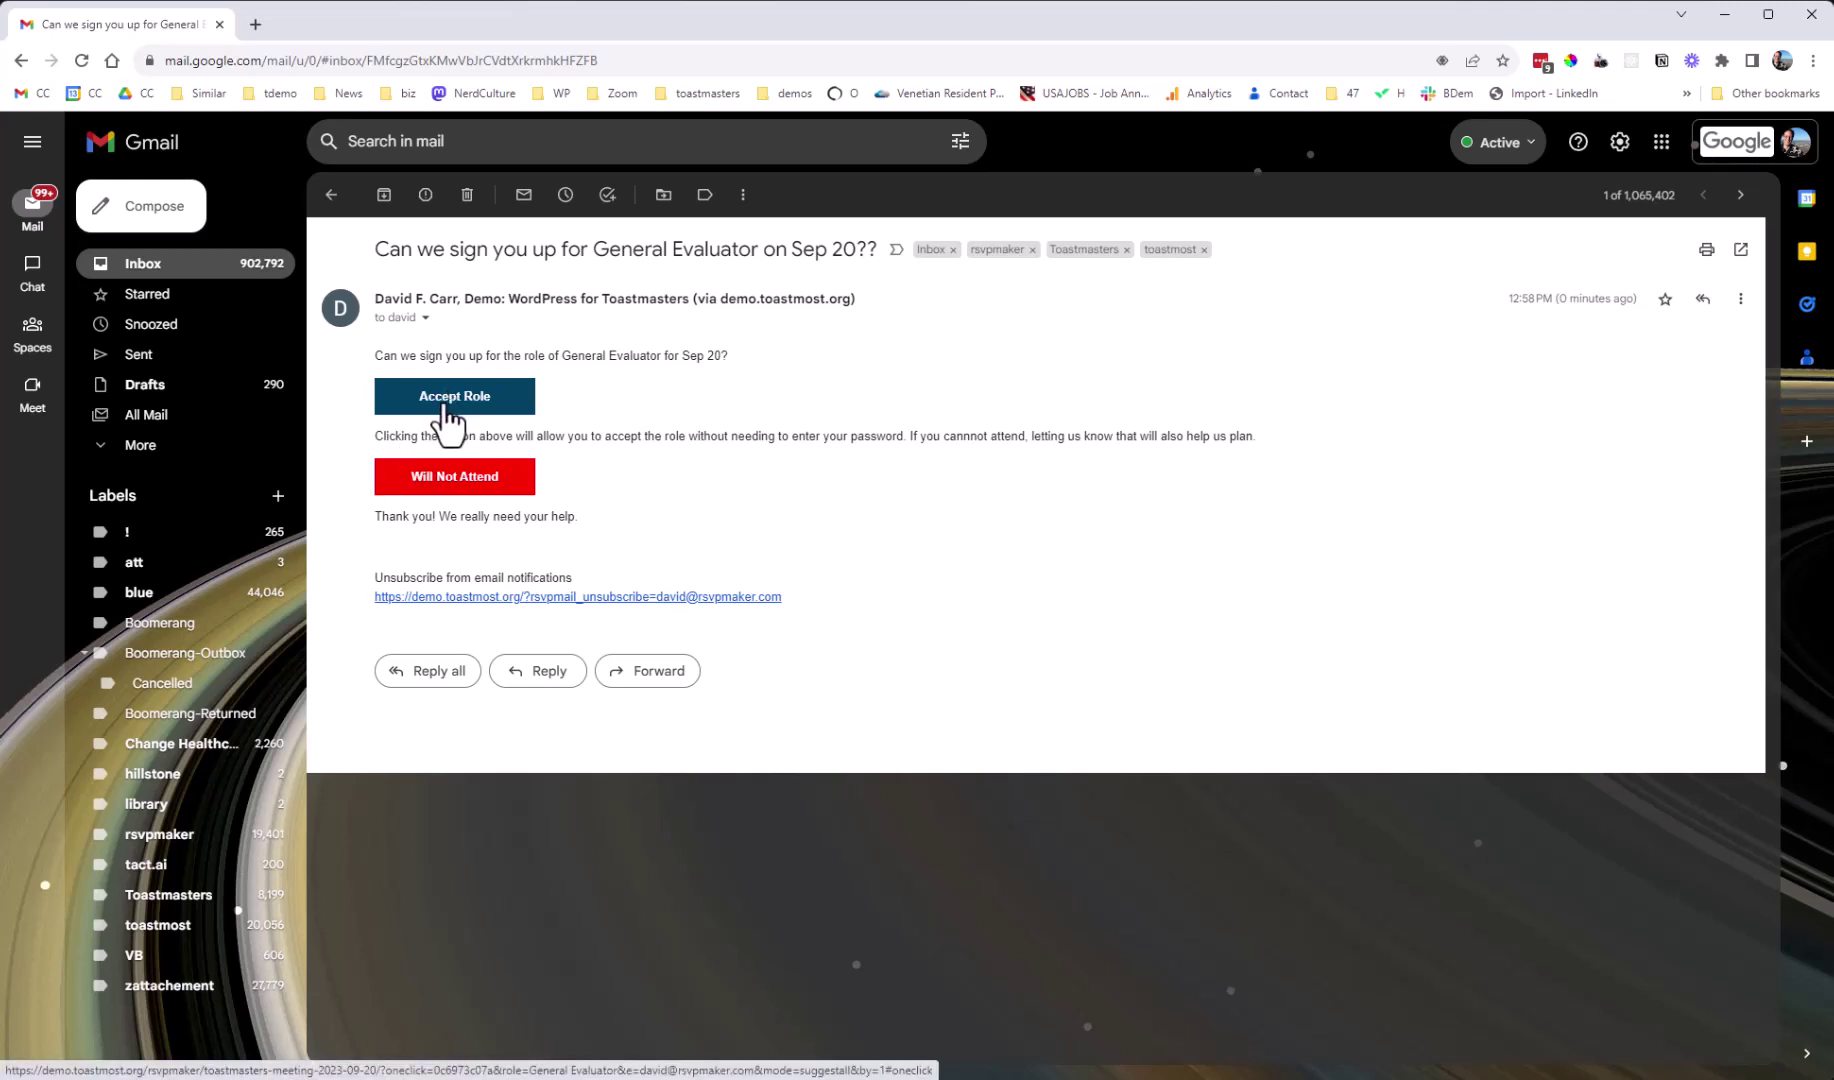
Accept the General Evaluator role from the email through One Click Signup, and exit one-click signup mode.
left_click(444, 404)
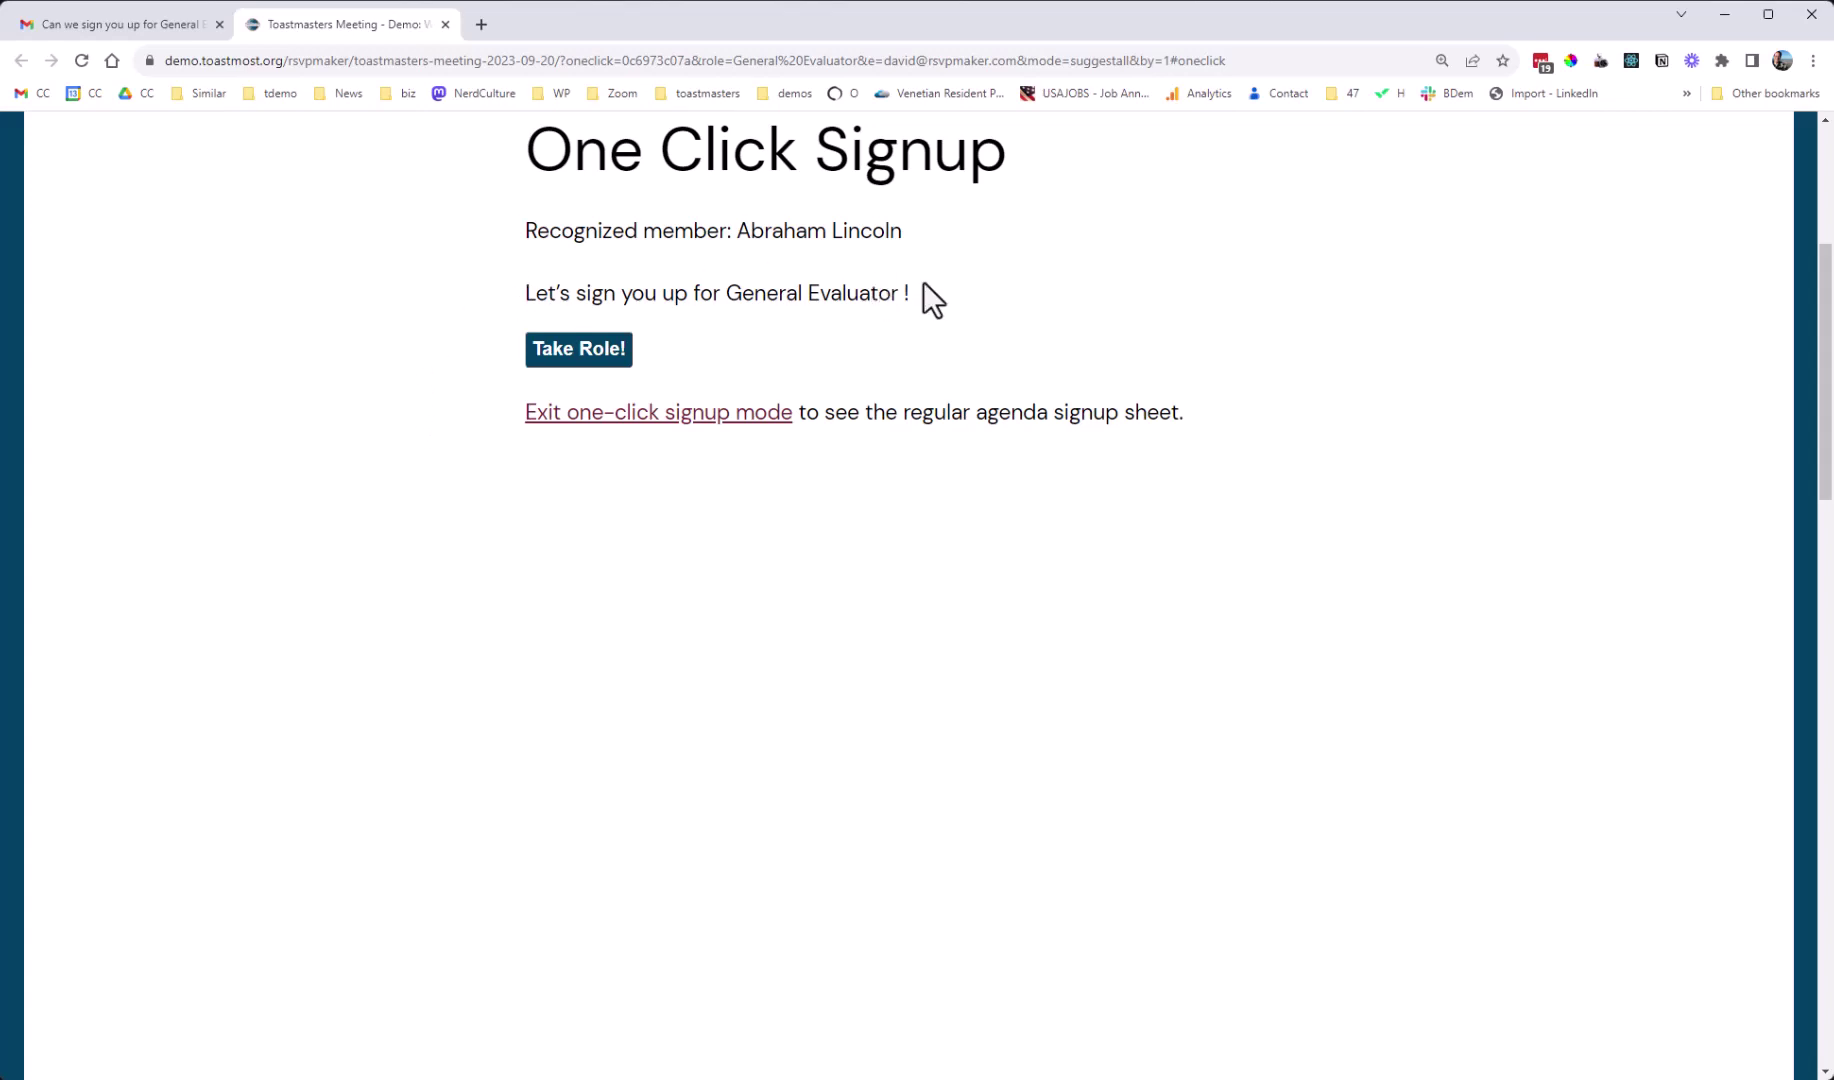
left_click(589, 352)
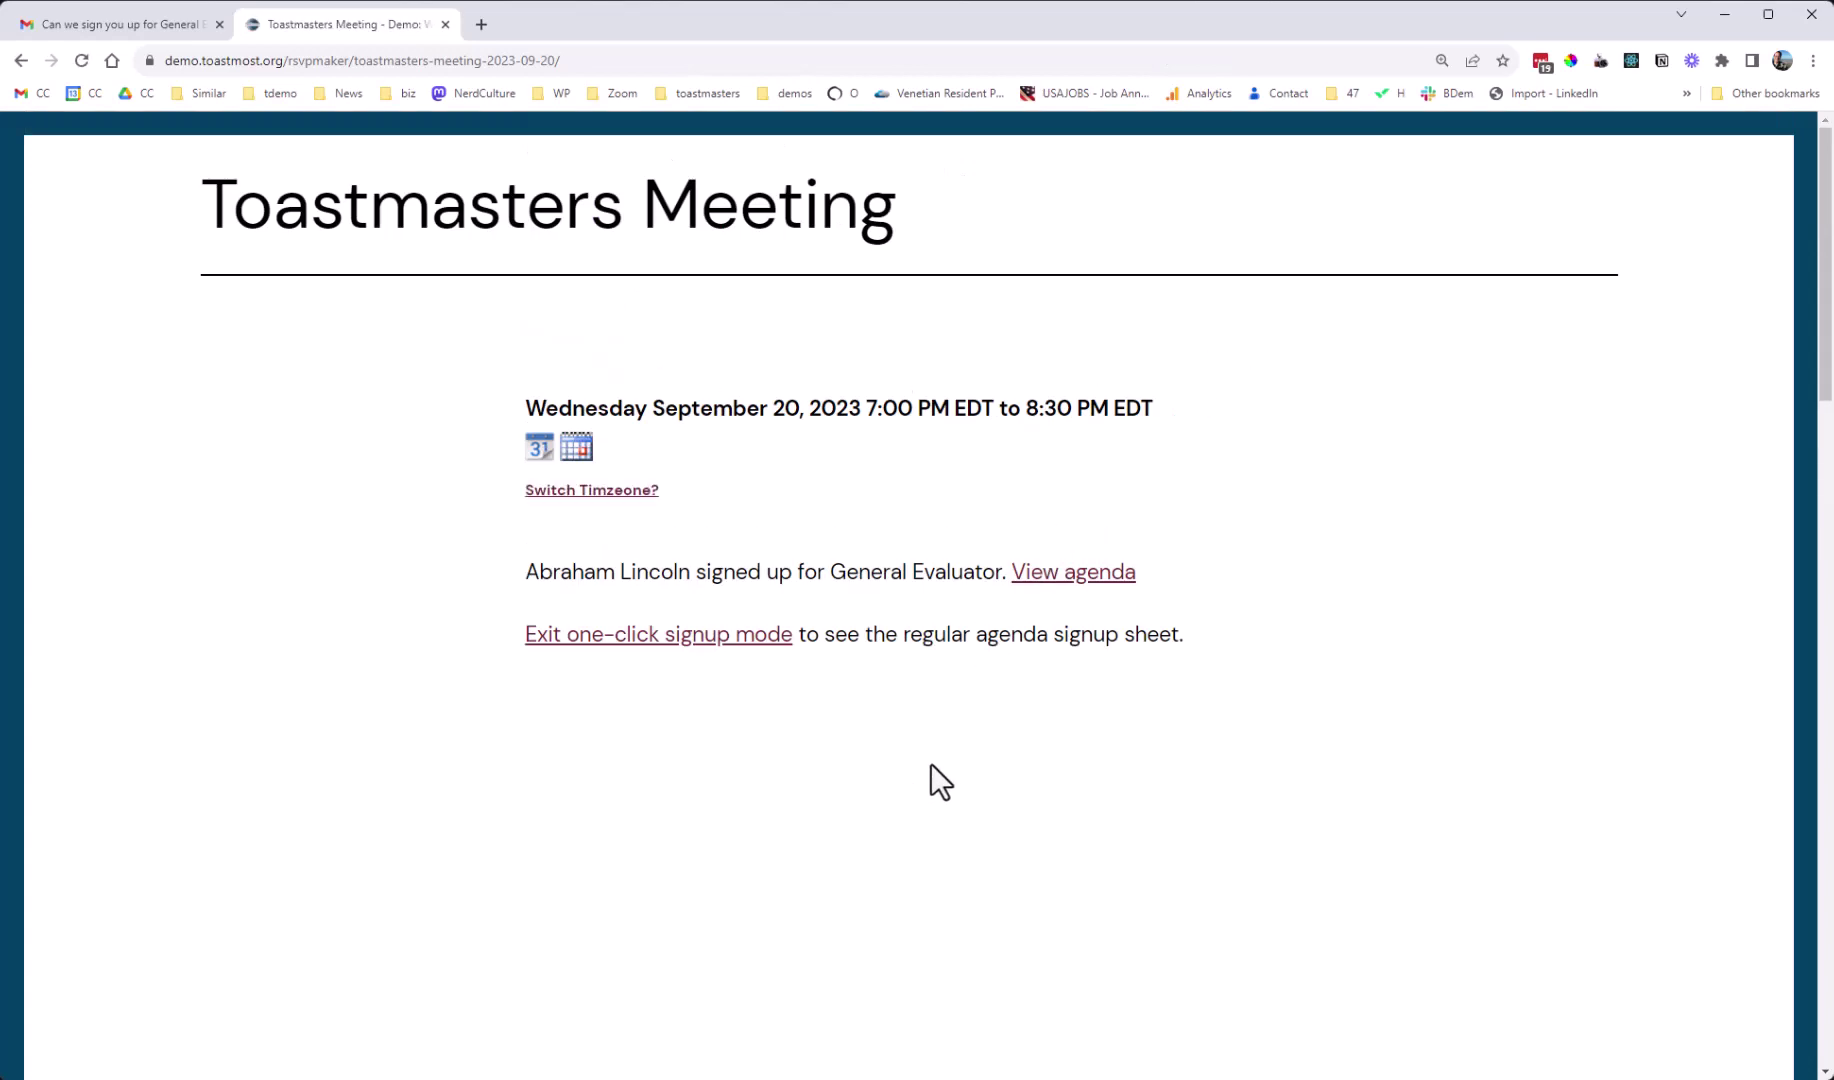
left_click(638, 648)
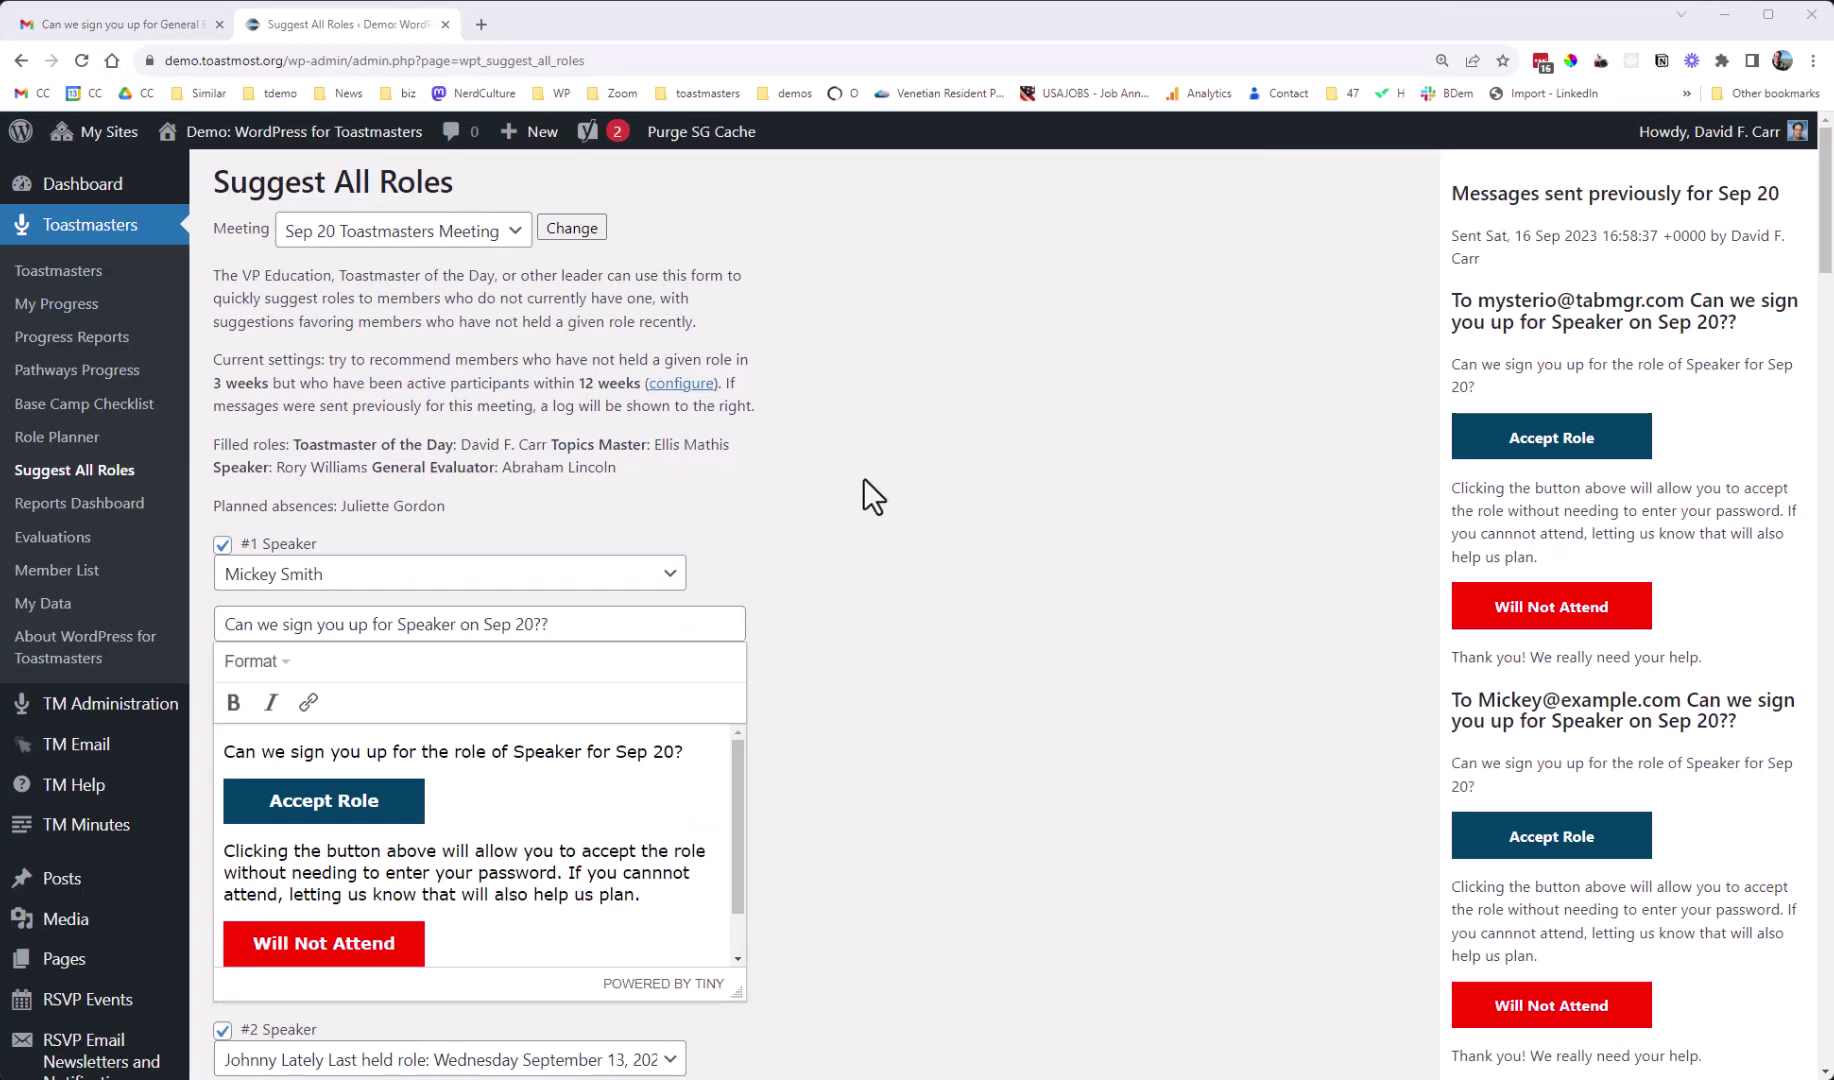
Switch the role suggestion form to the Sep 27 Toastmasters Meeting.
left_click(517, 258)
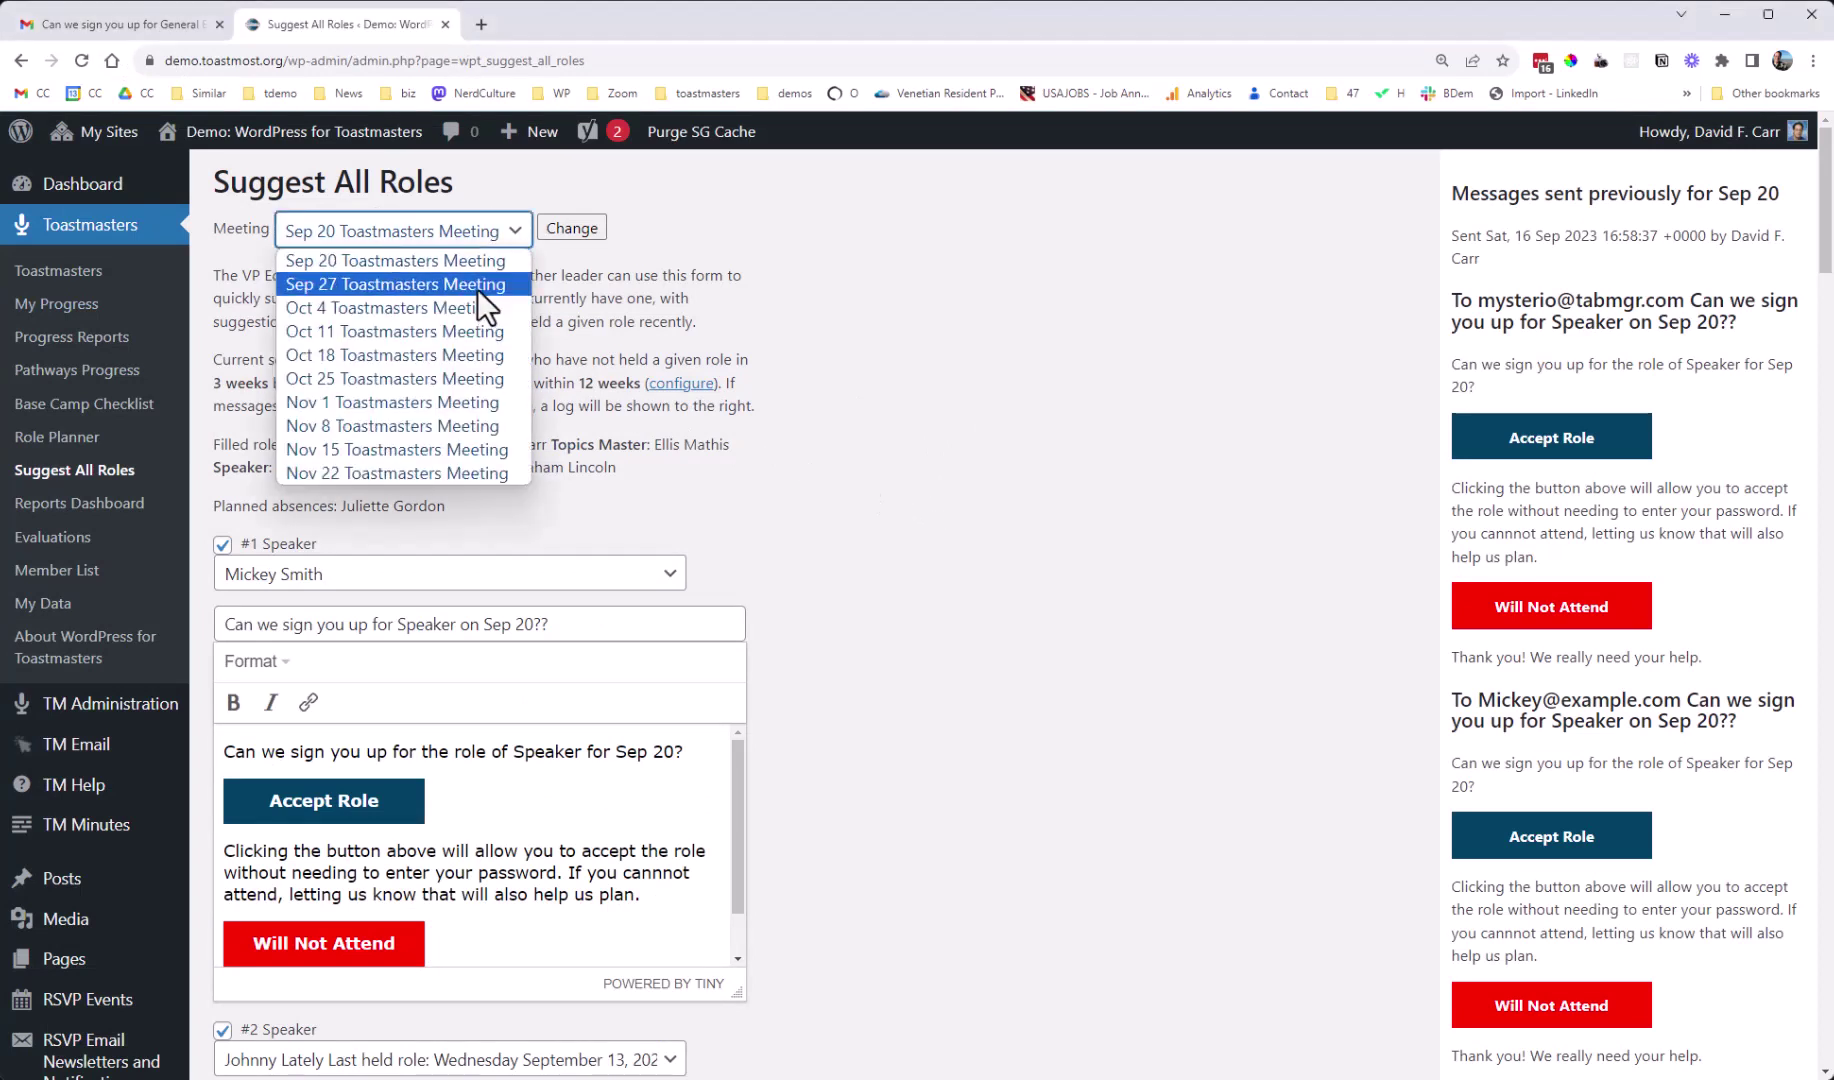
left_click(477, 289)
left_click(589, 229)
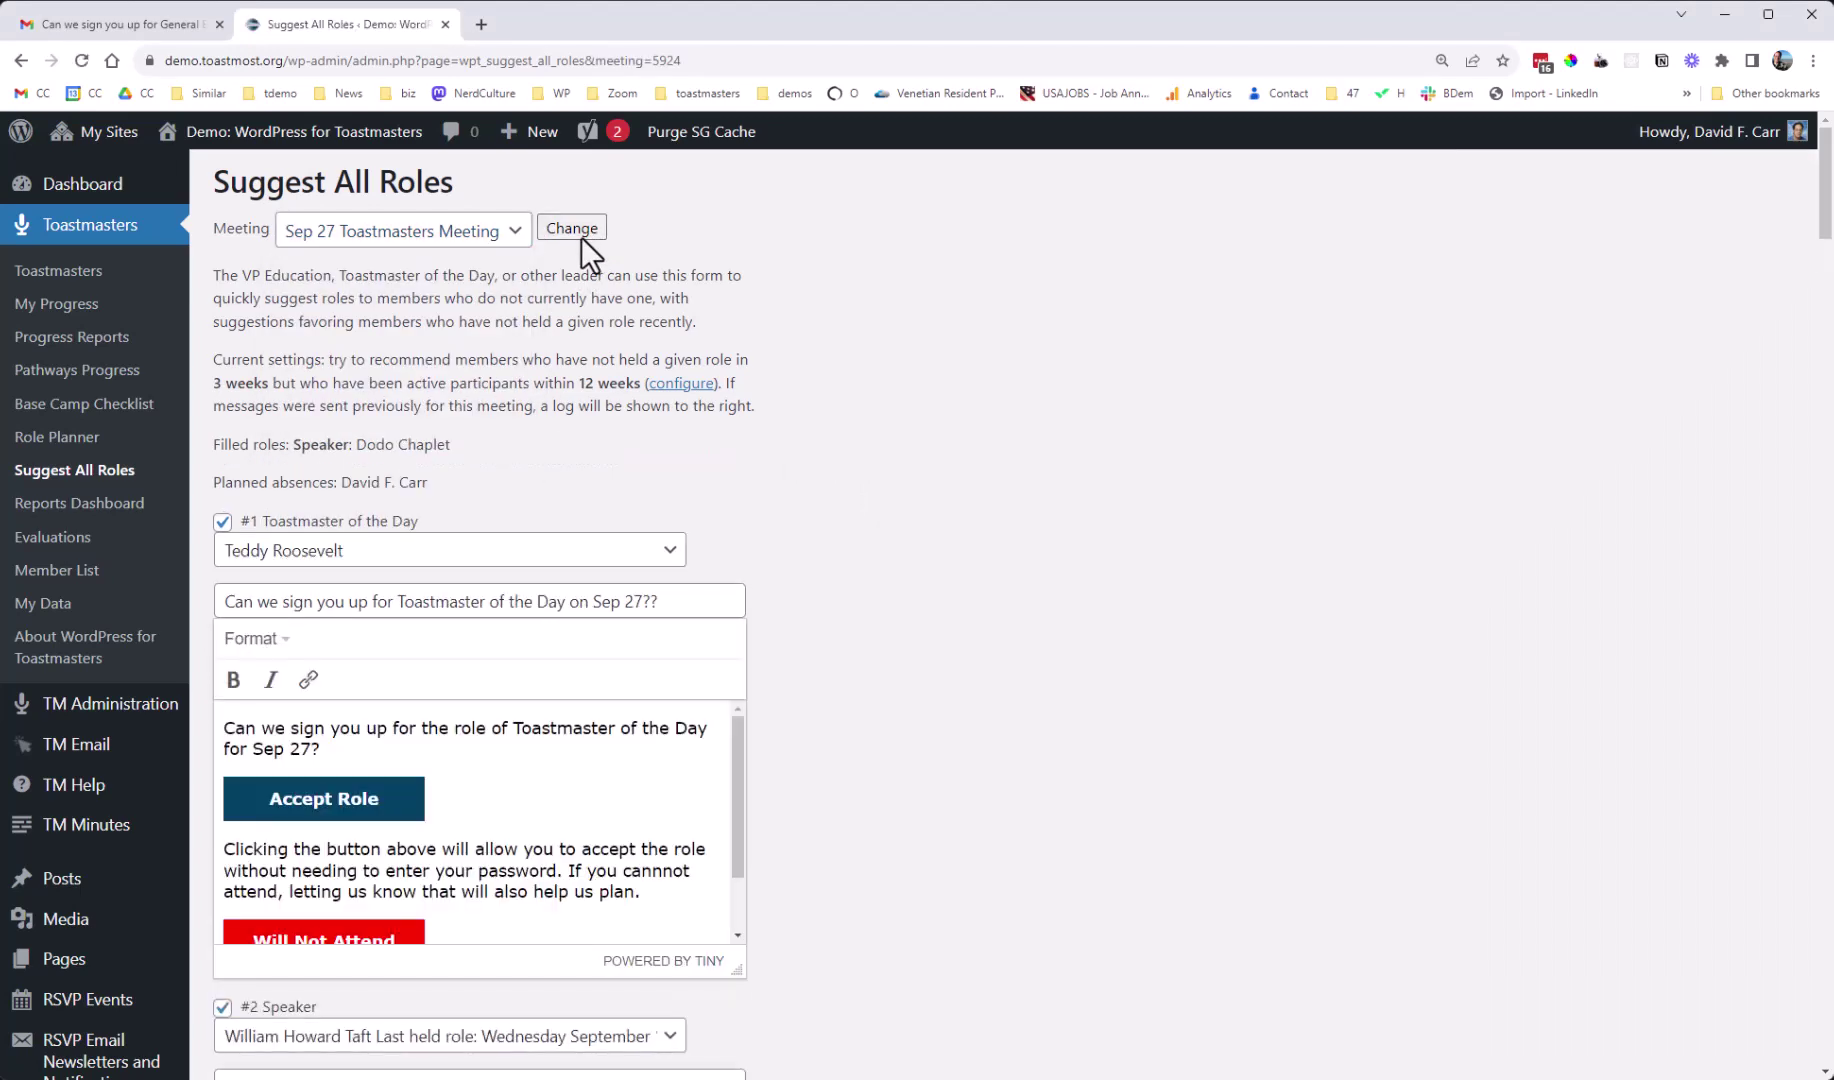
Examine the full list of candidate members for #1 Toastmaster of the Day, including its groupings, and leave the selection as is.
scroll(873, 450, "down", 2)
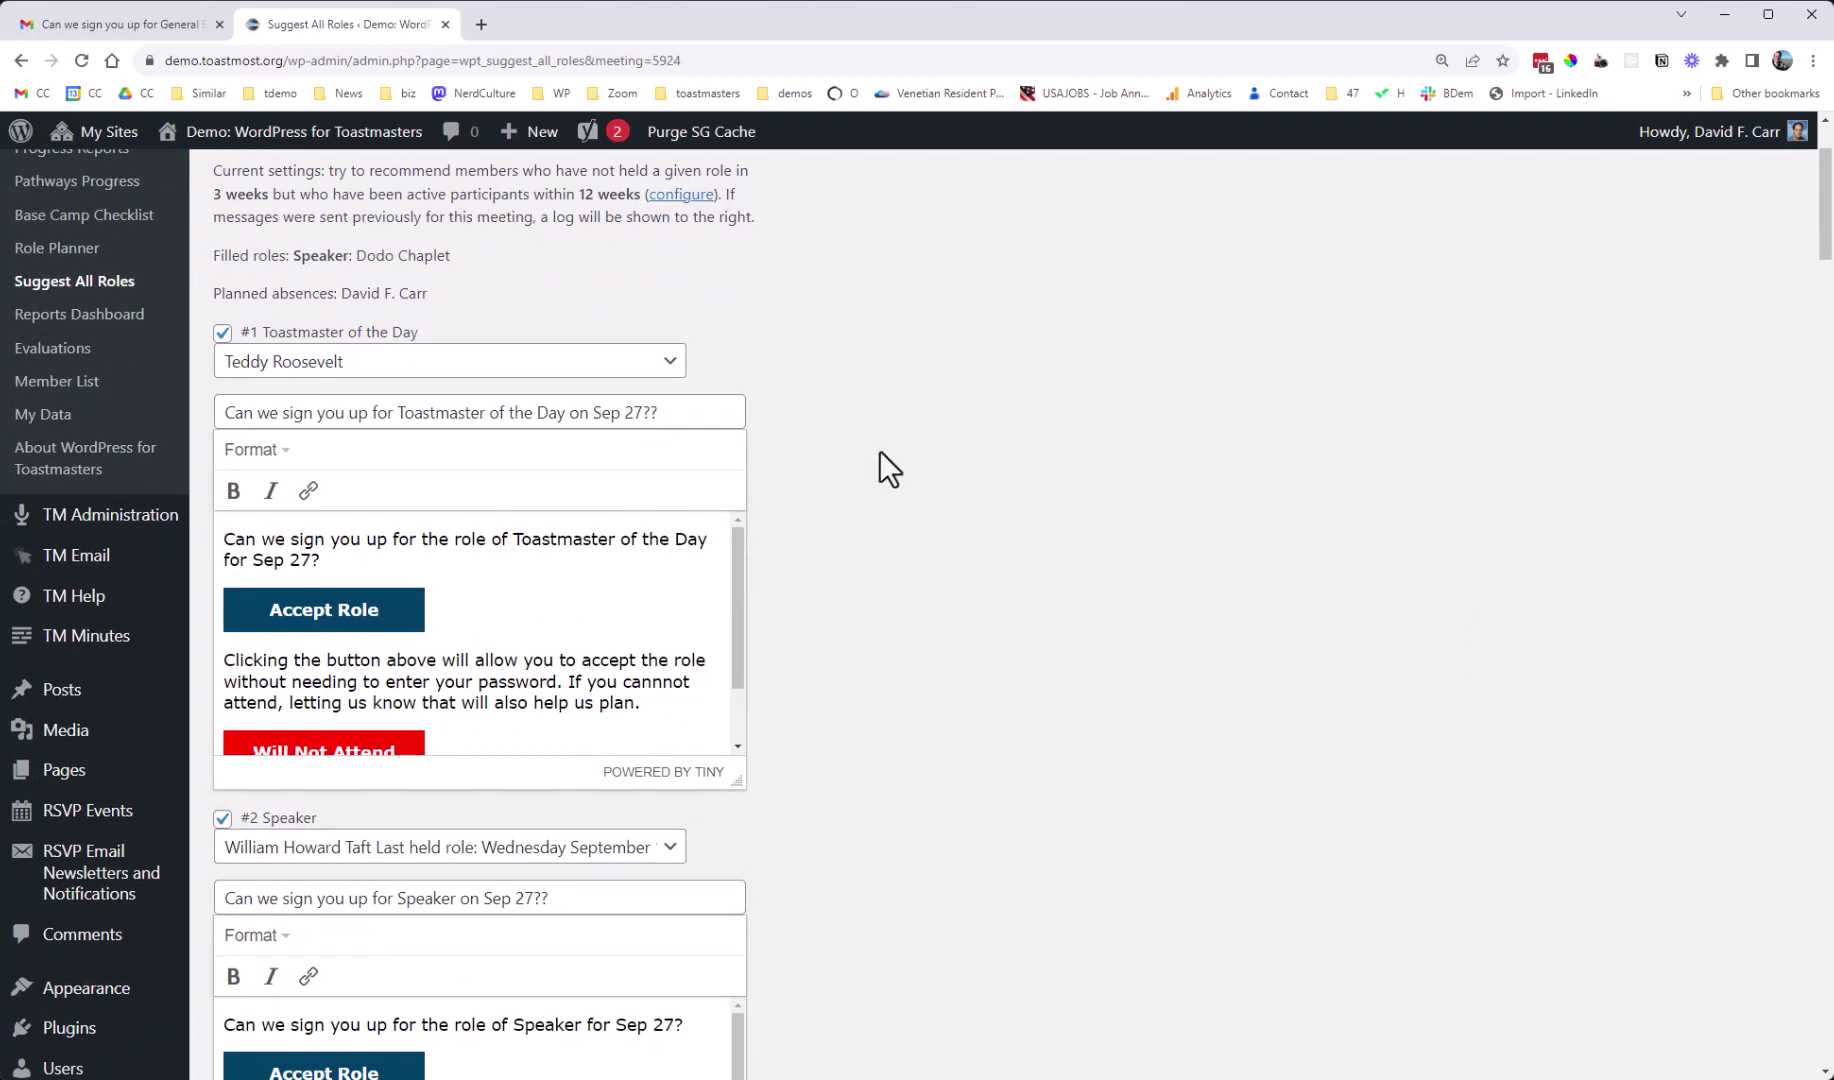
left_click(655, 368)
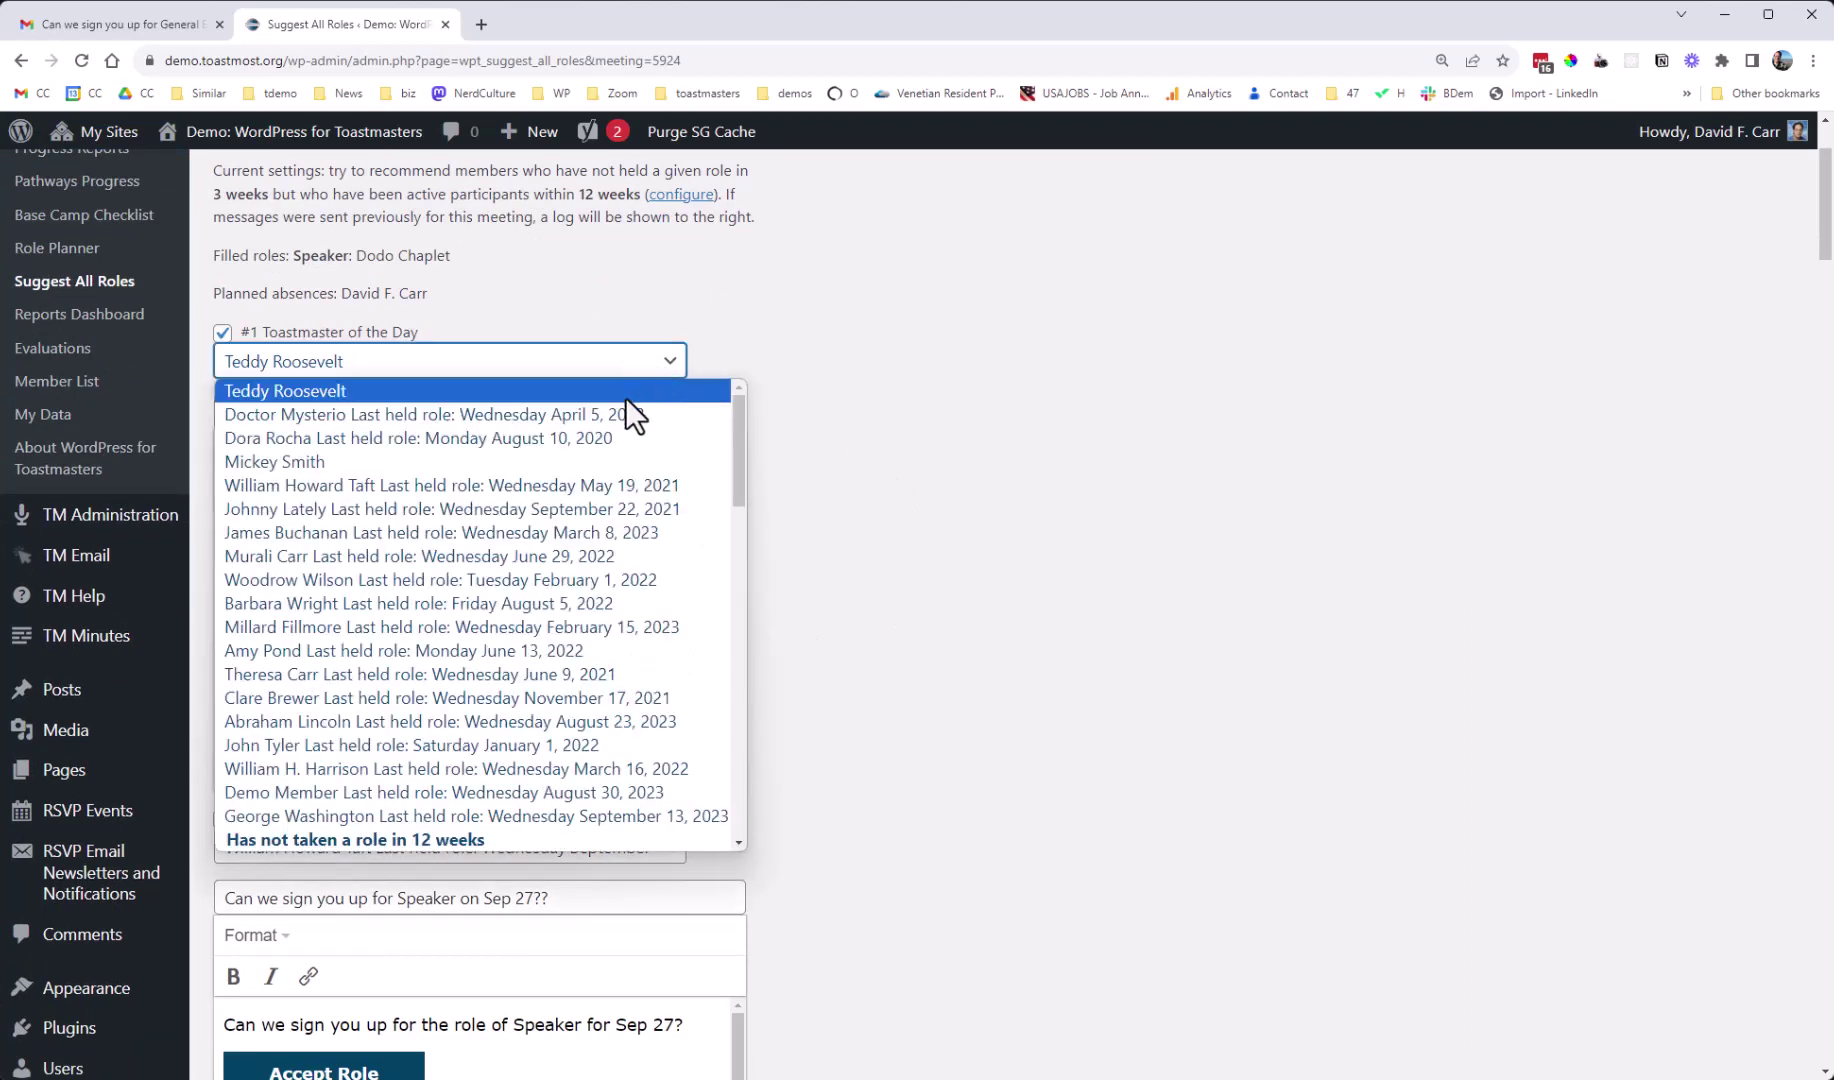
scroll(625, 397, "down", 3)
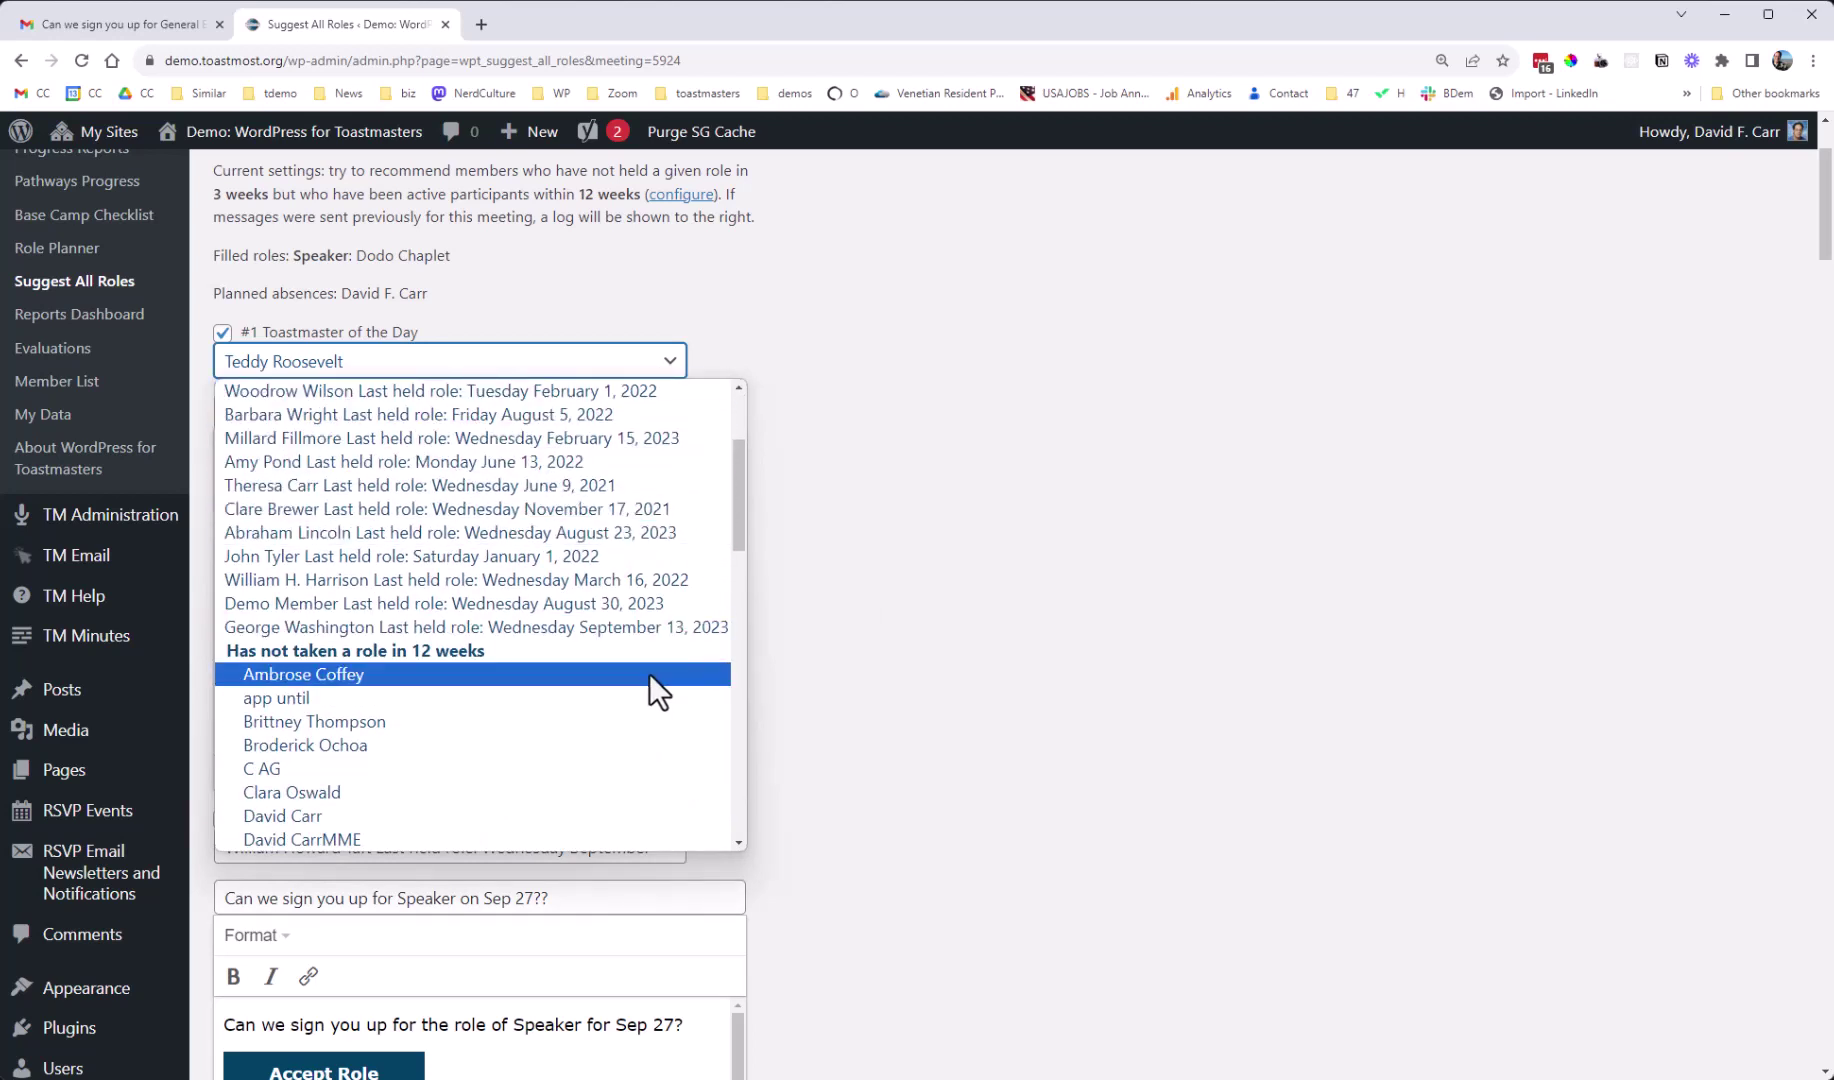
scroll(656, 661, "down", 3)
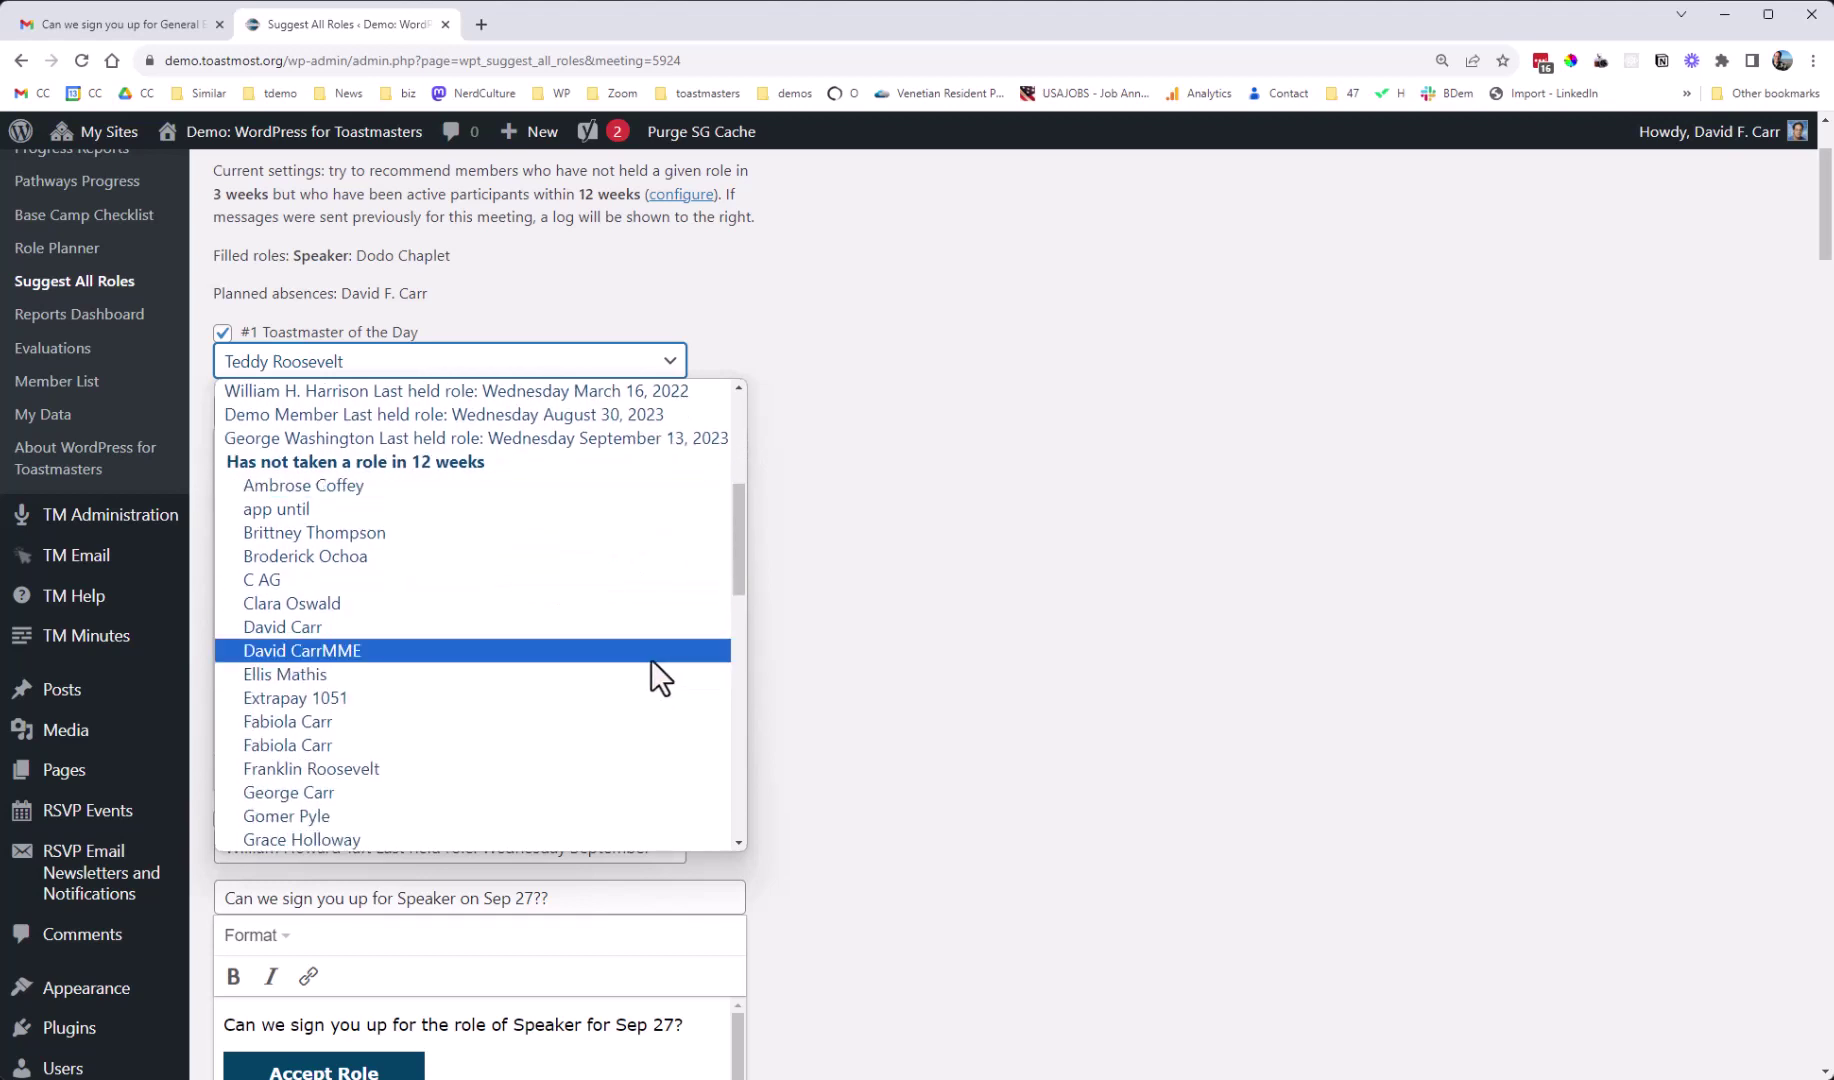
scroll(649, 659, "down", 6)
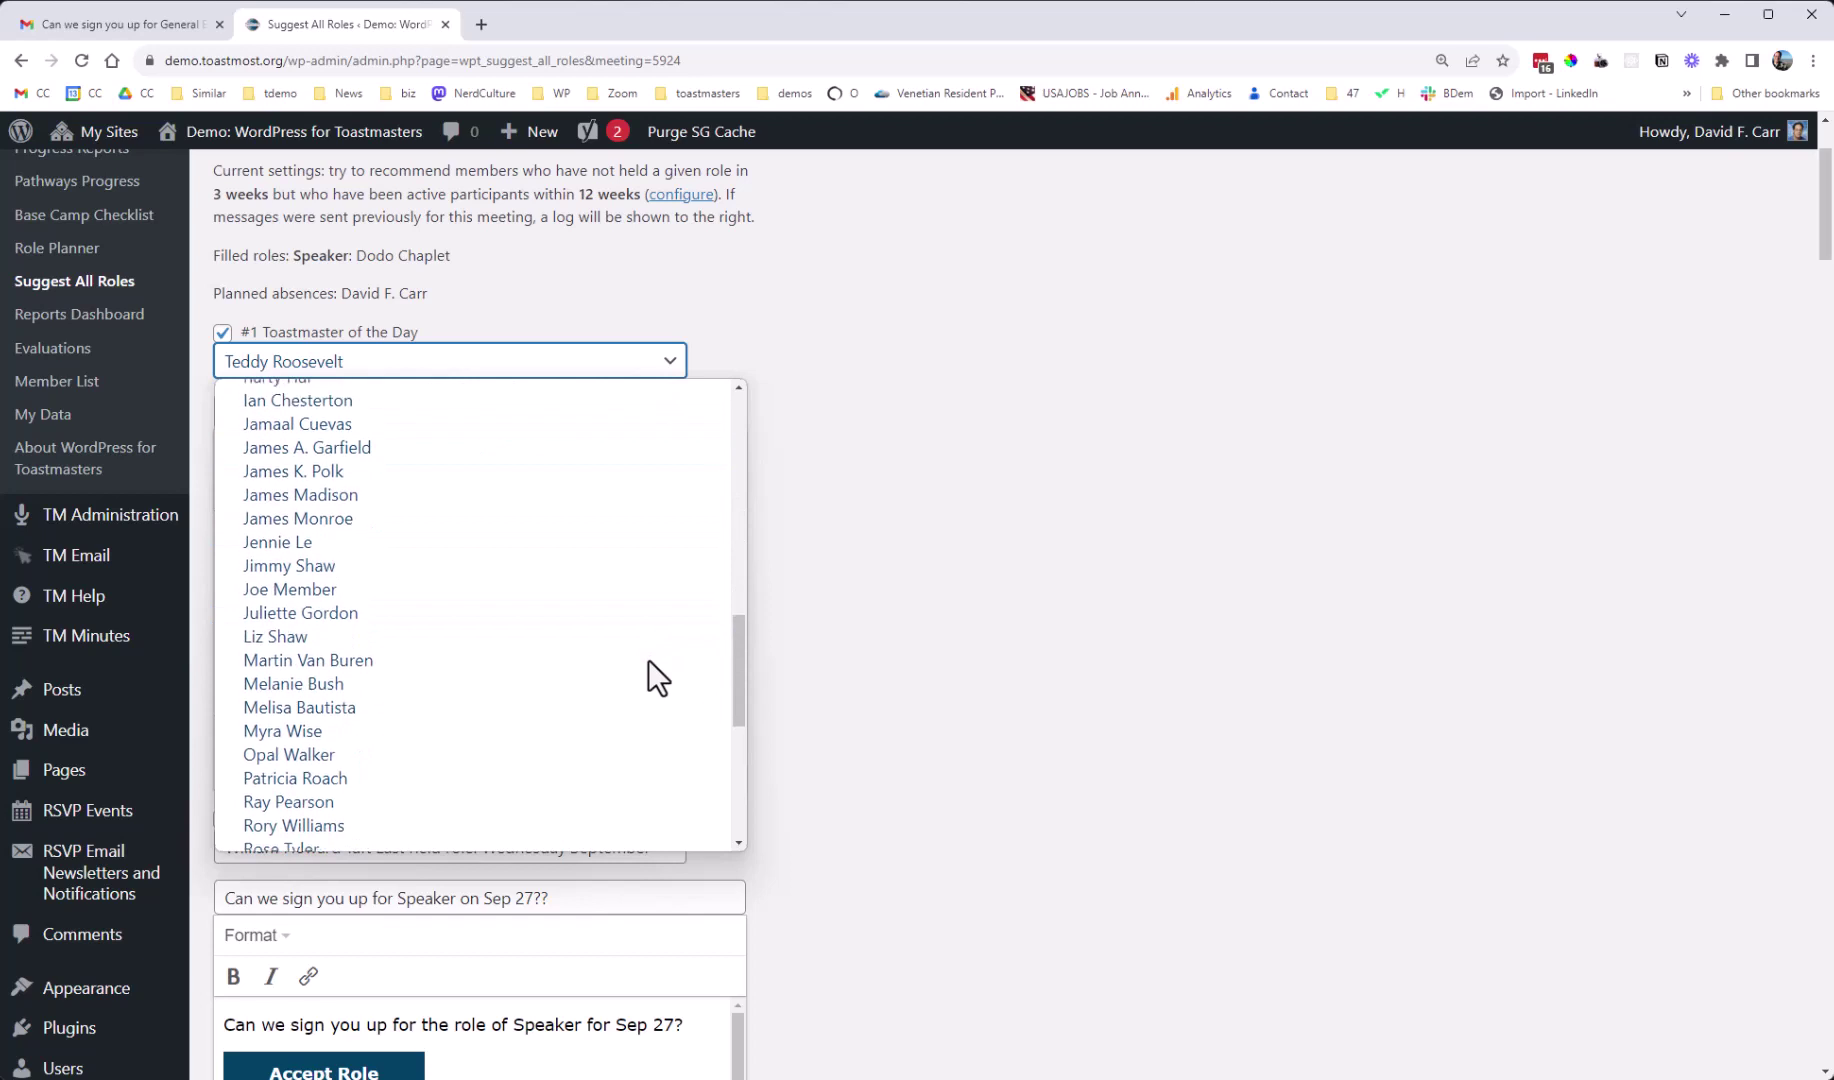
scroll(648, 659, "up", 4)
scroll(648, 659, "down", 10)
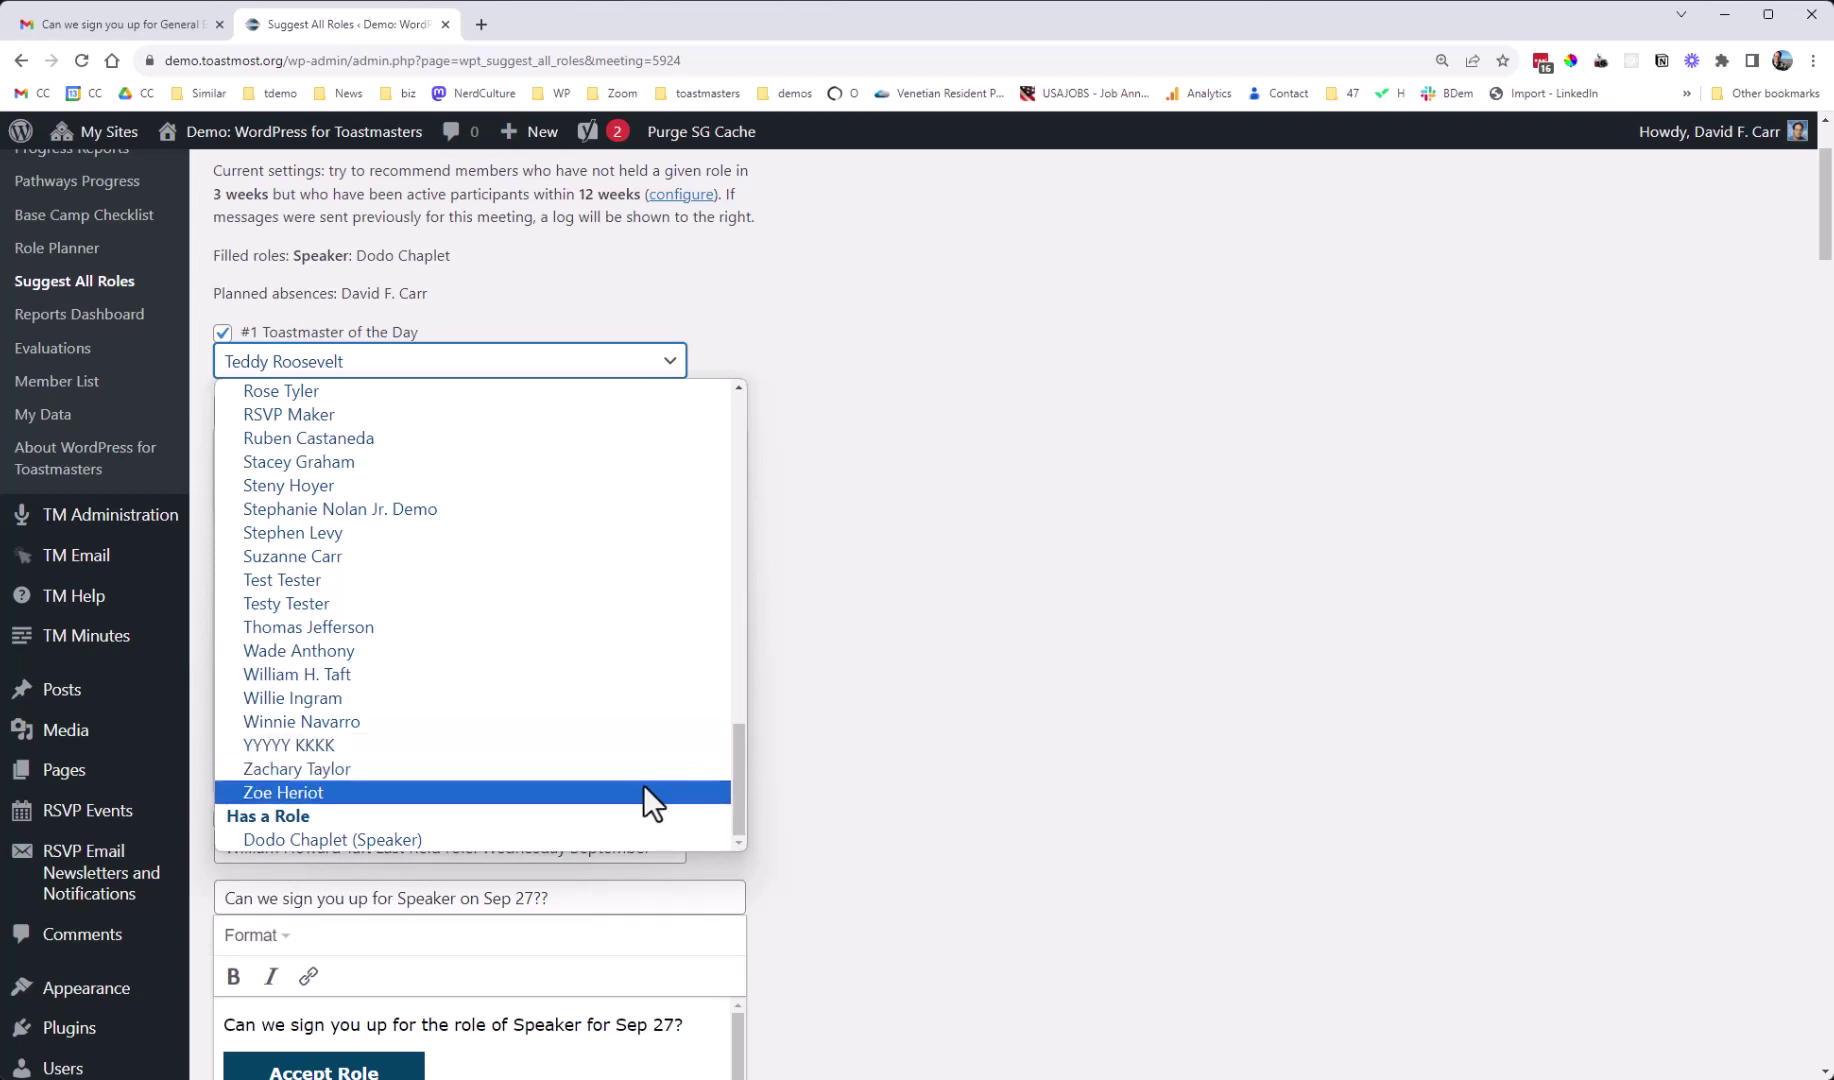
left_click(1004, 736)
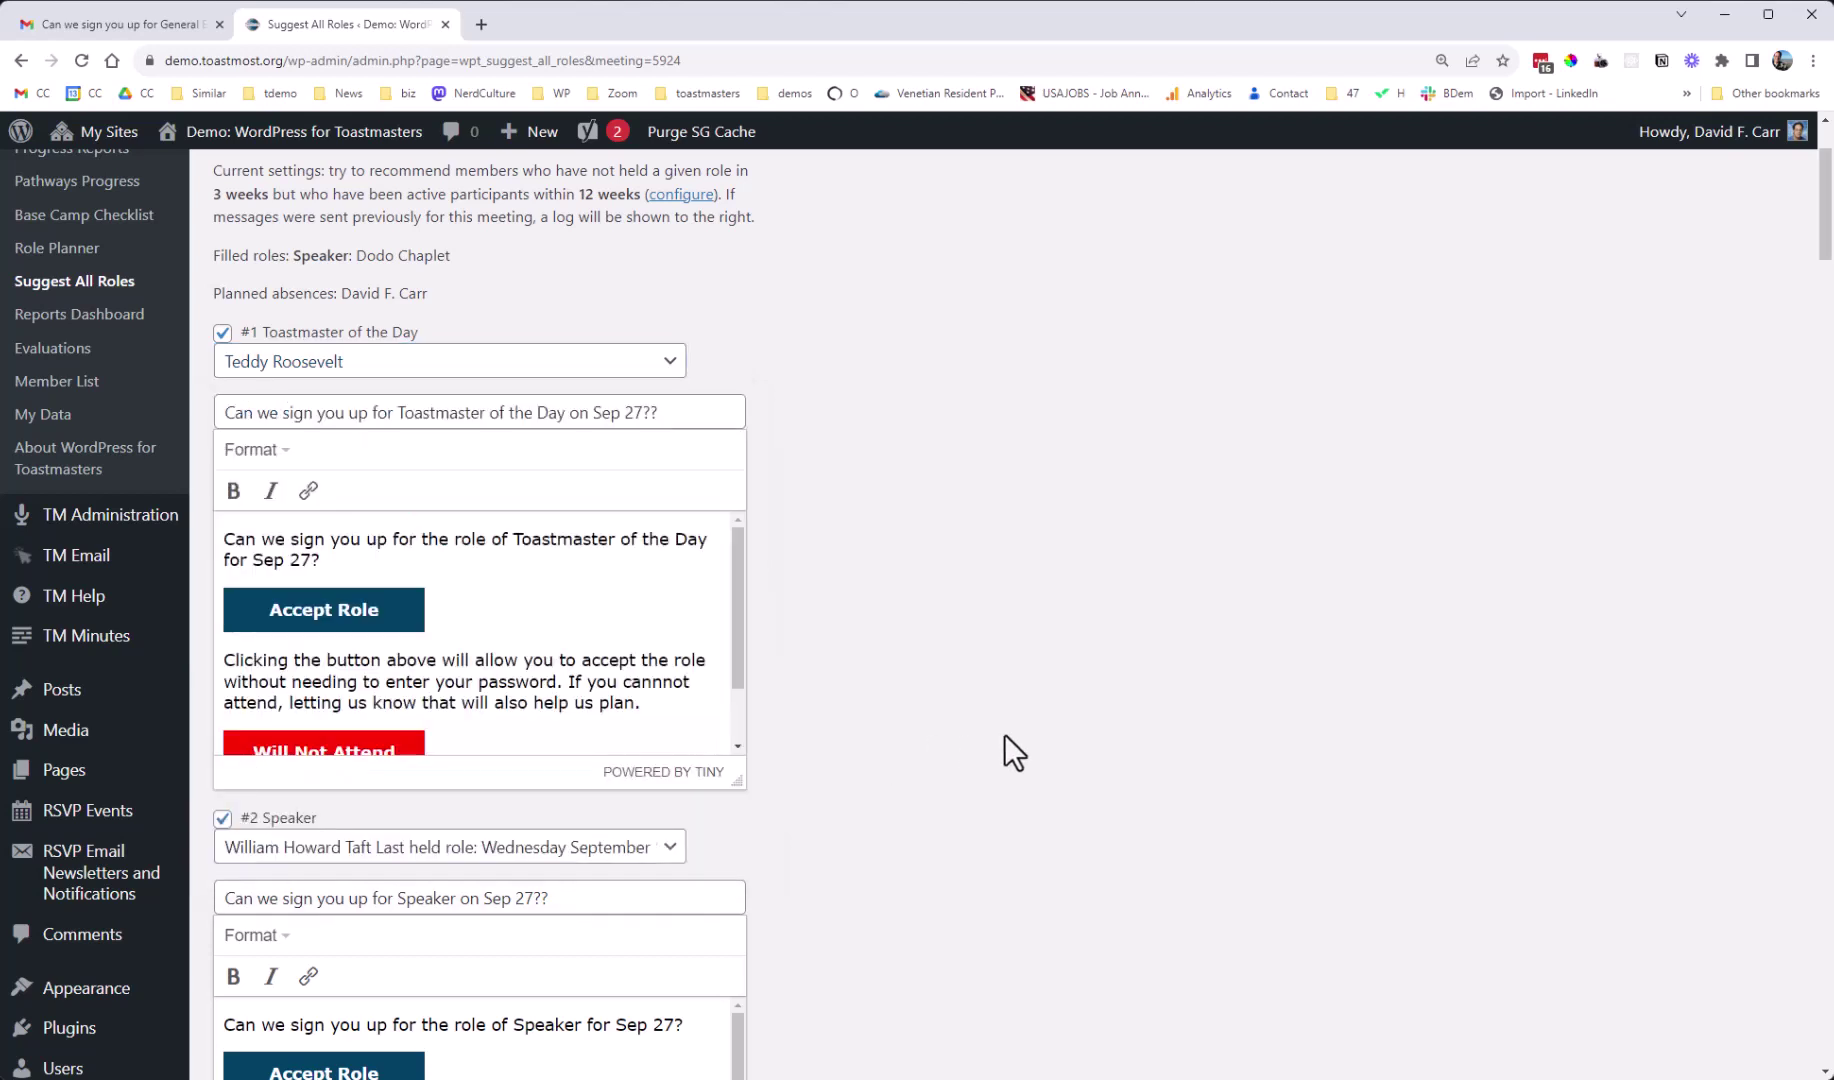